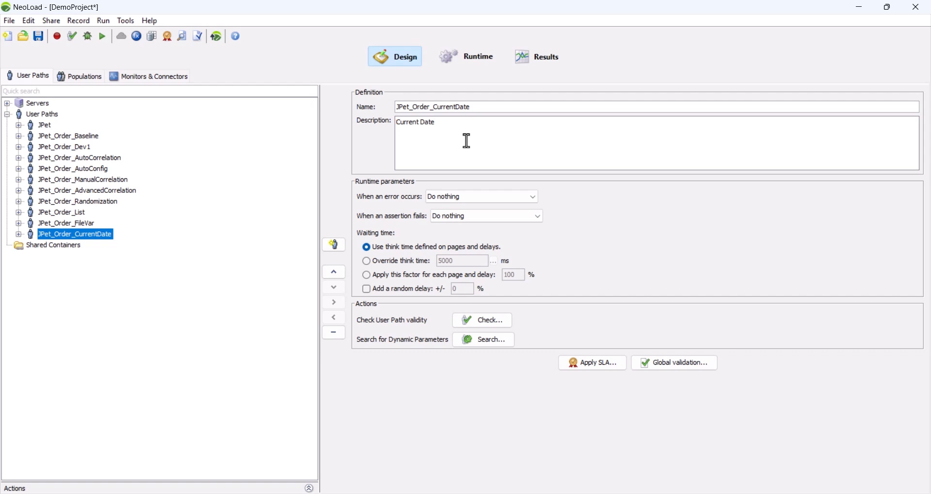
- Open the Continue container's /actions/Order.action request in the JPet_Order_CurrentDate user path and select its order.billToFirstName parameter
double_click(98, 237)
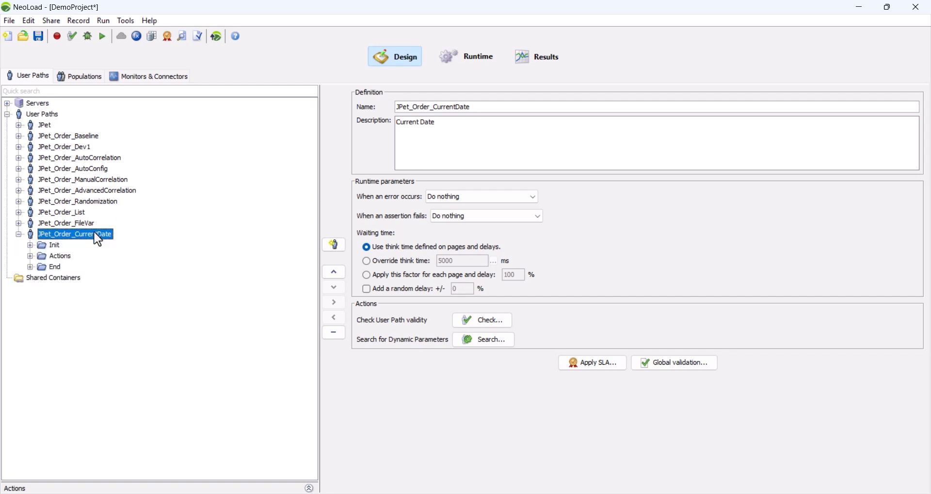
double_click(66, 262)
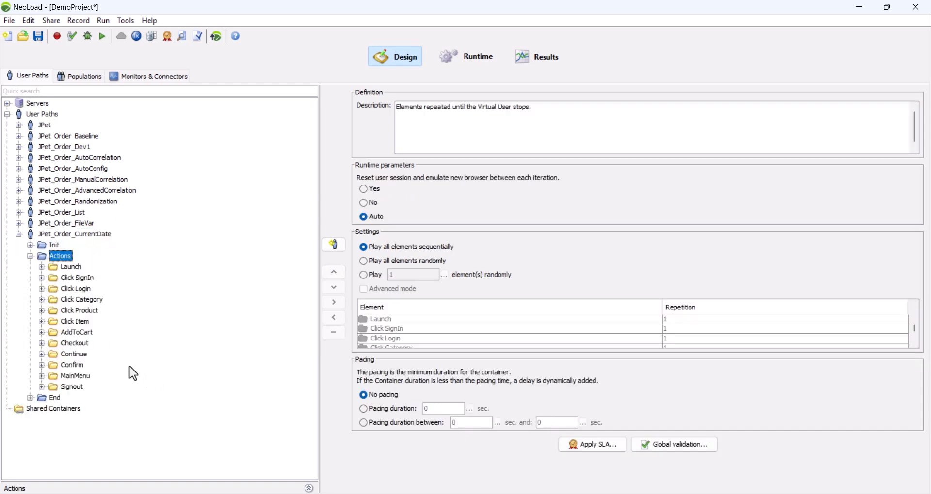
double_click(73, 367)
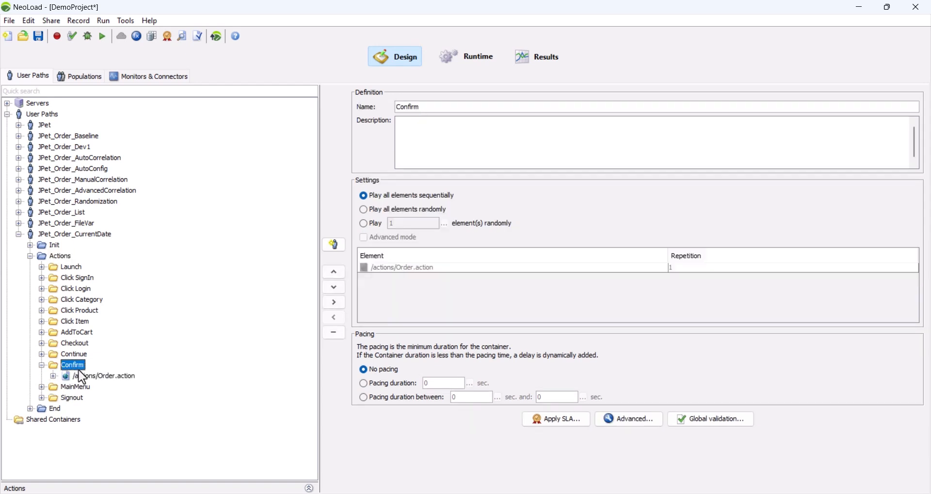
double_click(79, 377)
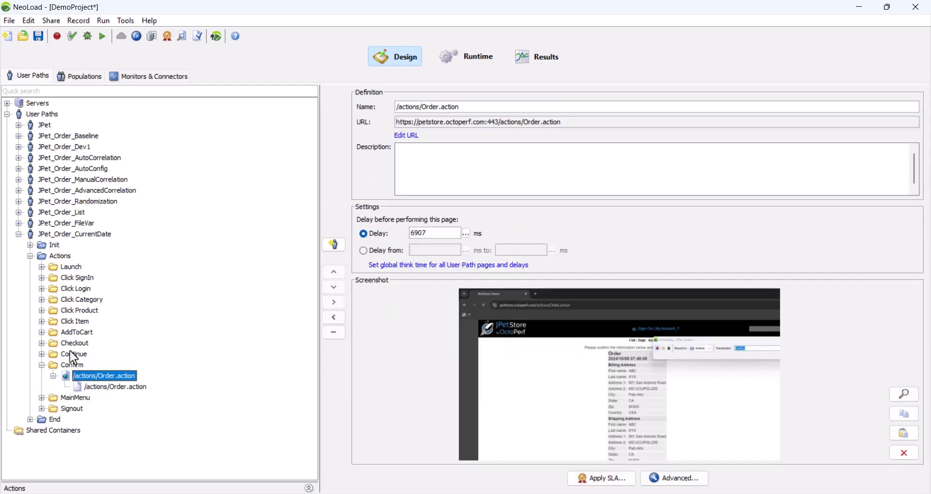
double_click(73, 356)
double_click(97, 367)
left_click(112, 379)
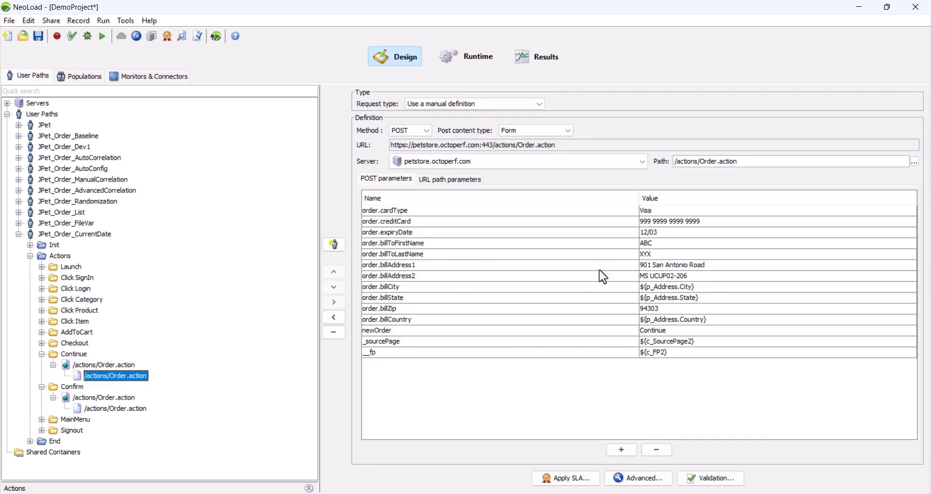
left_click(676, 244)
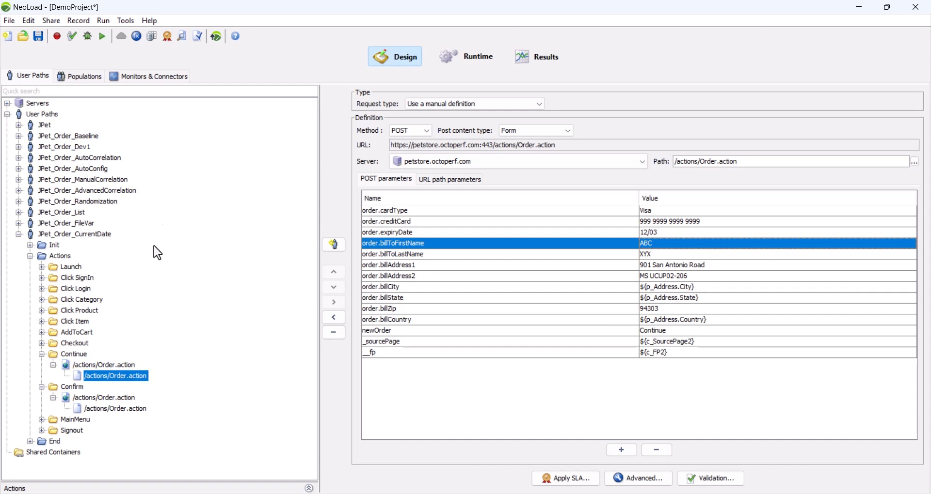
- Start creating a new project variable of the Current Date type
left_click(138, 40)
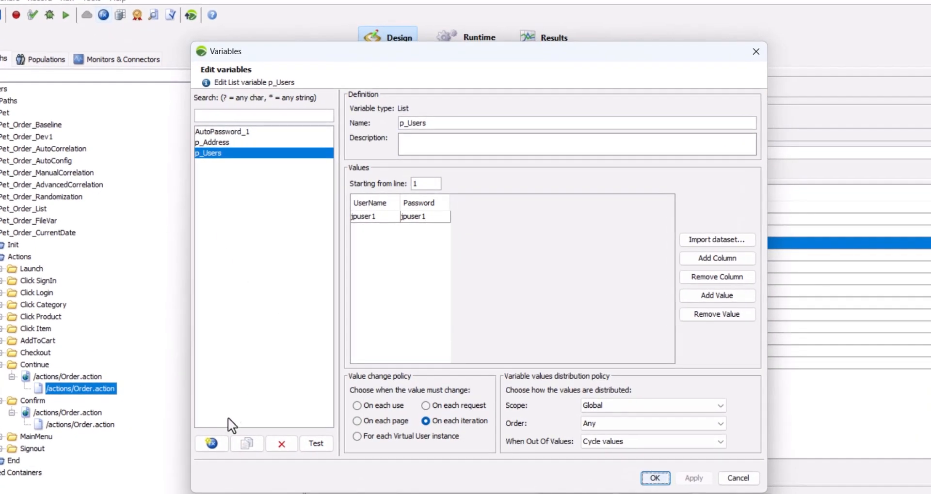
left_click(216, 443)
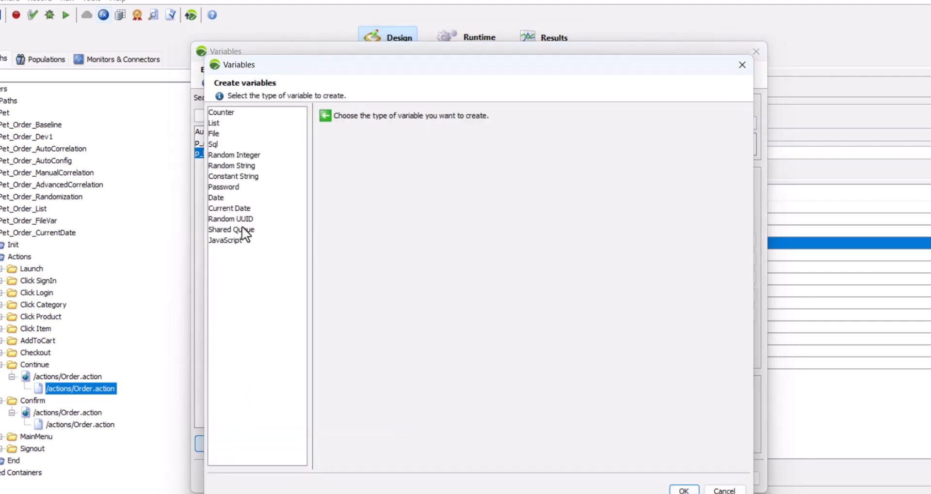
left_click(232, 208)
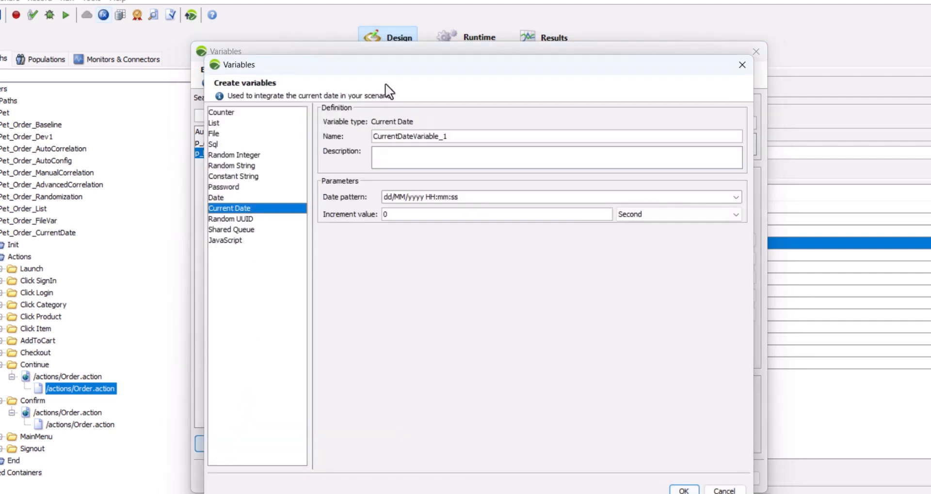
left_click_drag(393, 63, 423, 50)
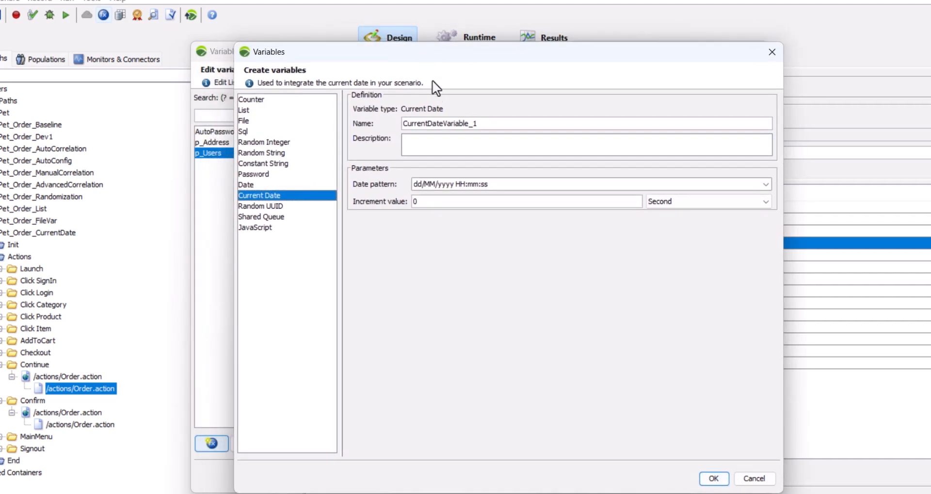
left_click(465, 144)
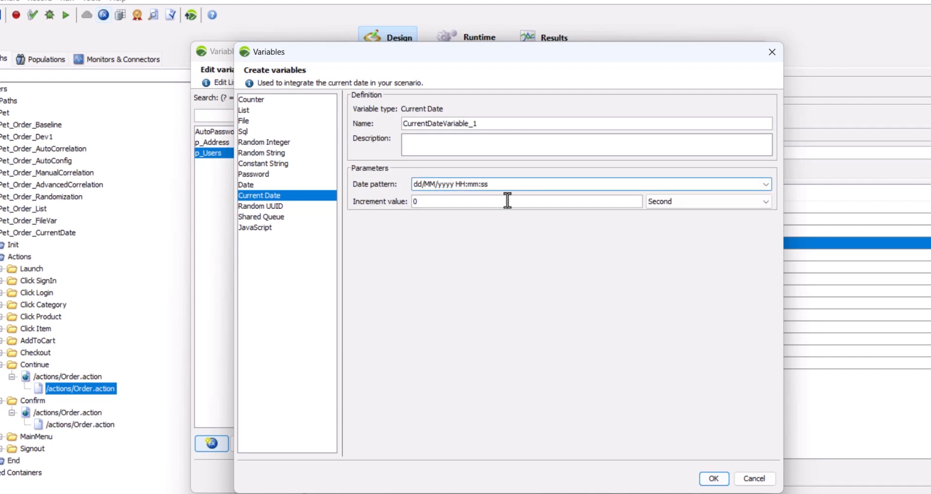
- Examine the date patterns and increment units available for the variable, keeping the pattern dd/MM/yyyy HH:mm:ss
left_click(765, 185)
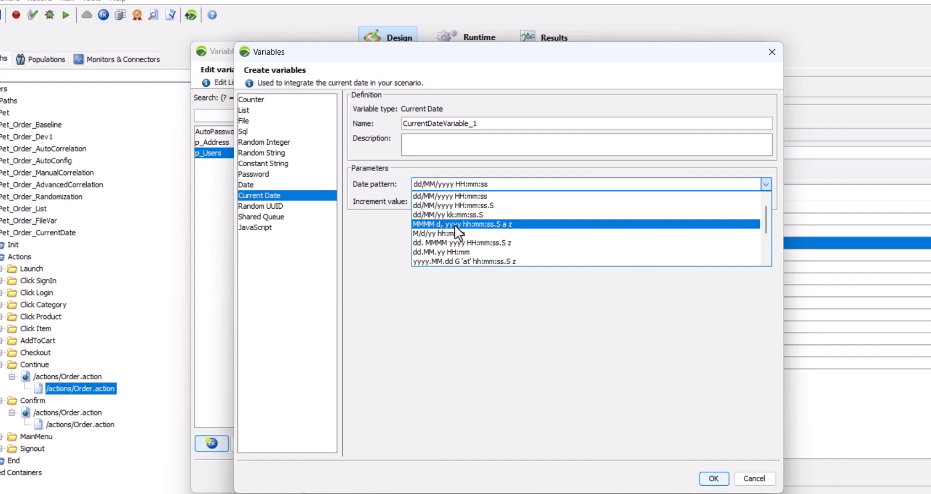
scroll(464, 222, "down", 1)
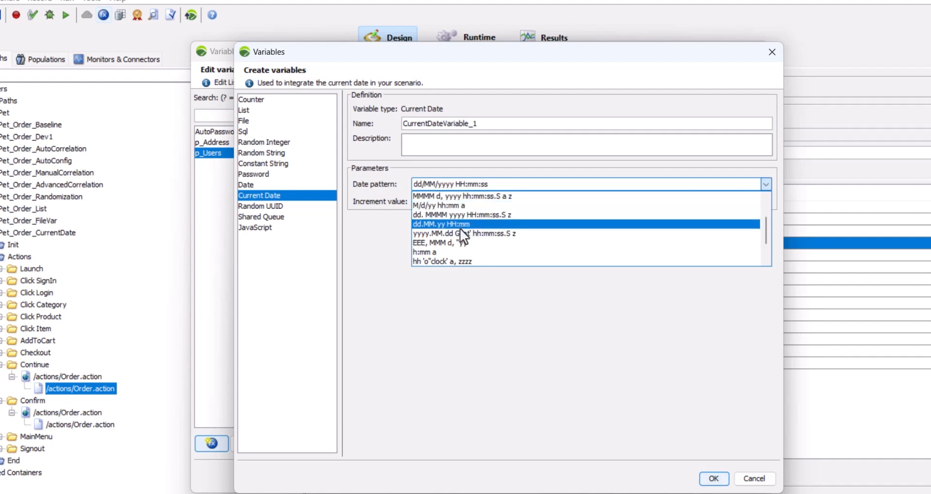
scroll(459, 229, "down", 1)
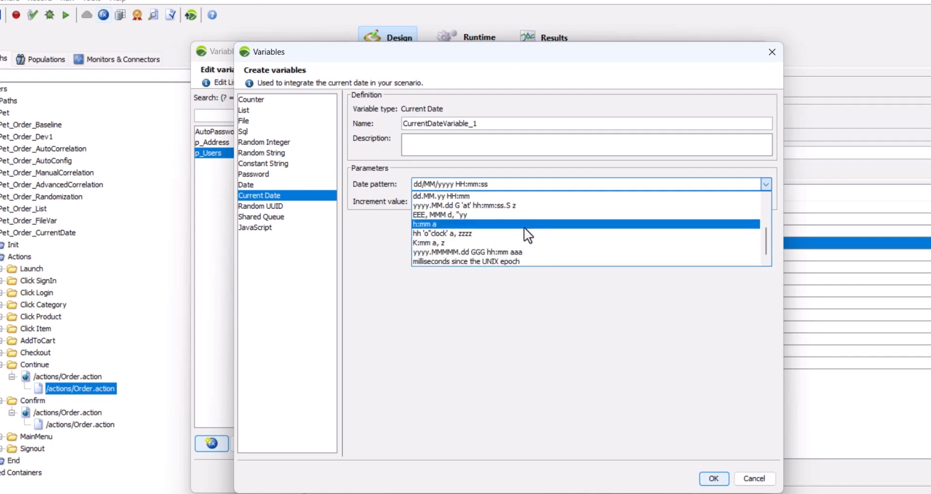
scroll(524, 228, "up", 3)
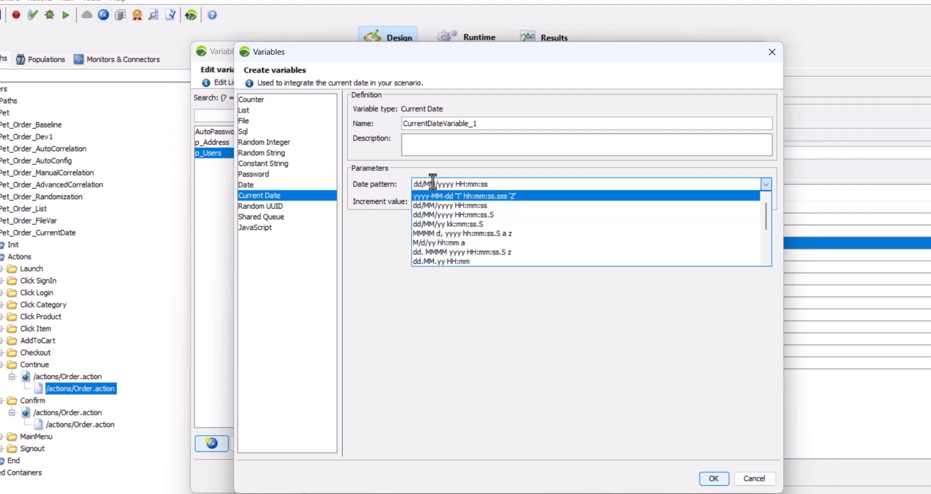
left_click(375, 194)
left_click(441, 202)
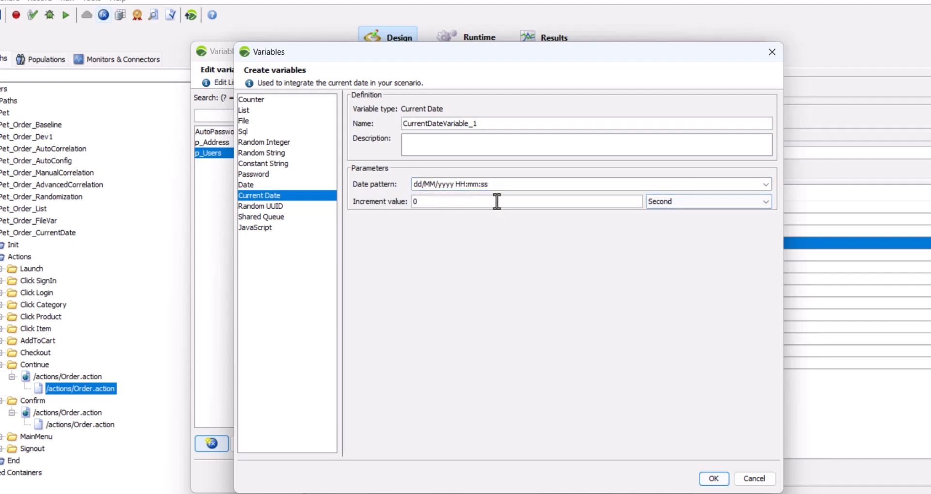
left_click(752, 205)
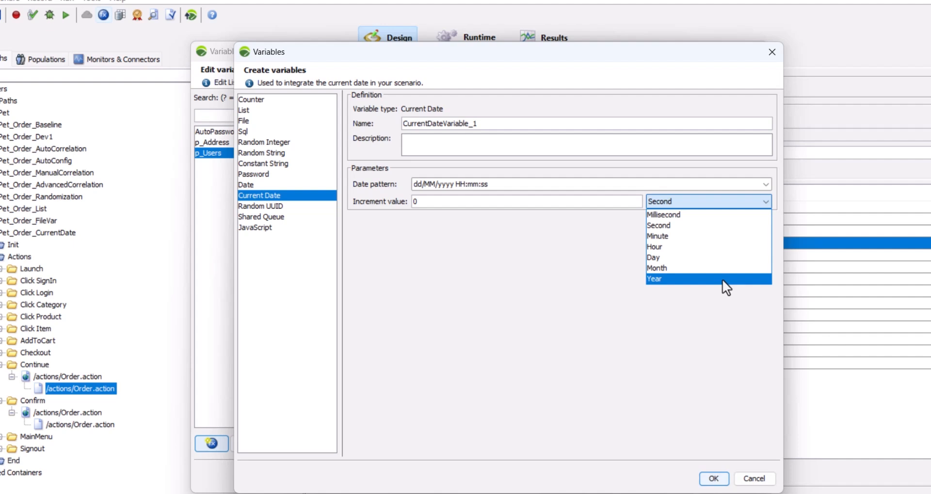
left_click(561, 255)
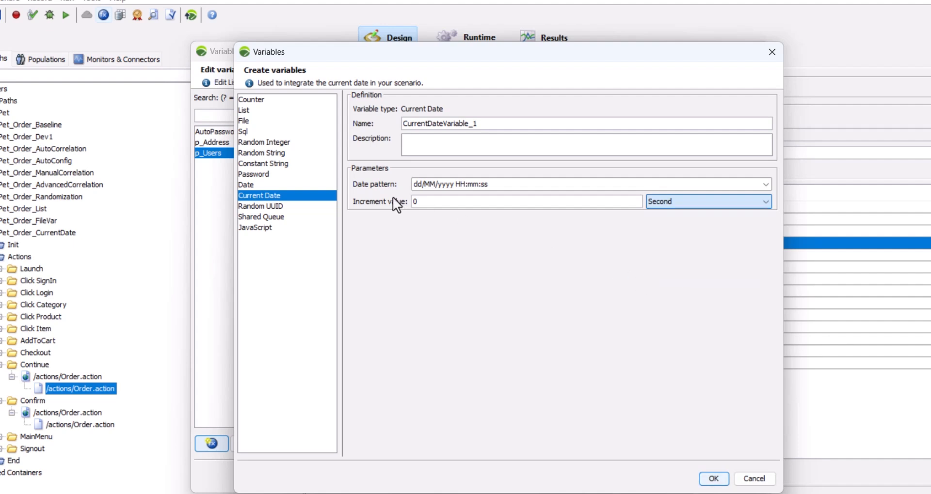
left_click(424, 202)
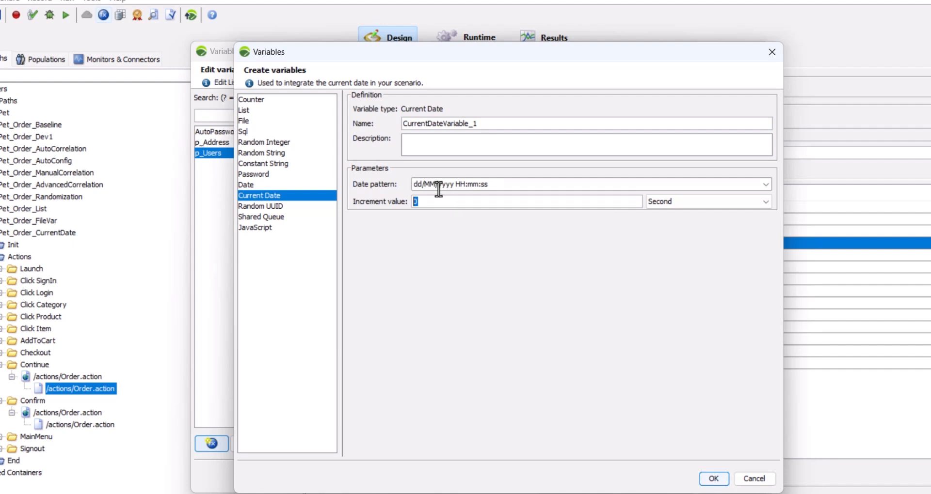
- Name the Current Date variable p_CurrentDate, create it and accept the variable changes
left_click(406, 121)
type("p_")
key("BackSpace")
key("BackSpace")
left_click(713, 479)
left_click_drag(451, 123, 531, 123)
key("BackSpace")
left_click(704, 477)
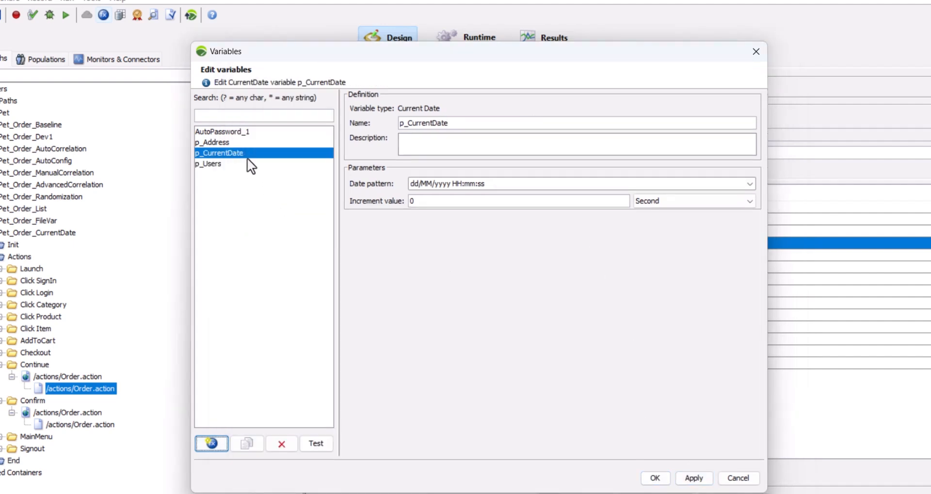
left_click(655, 478)
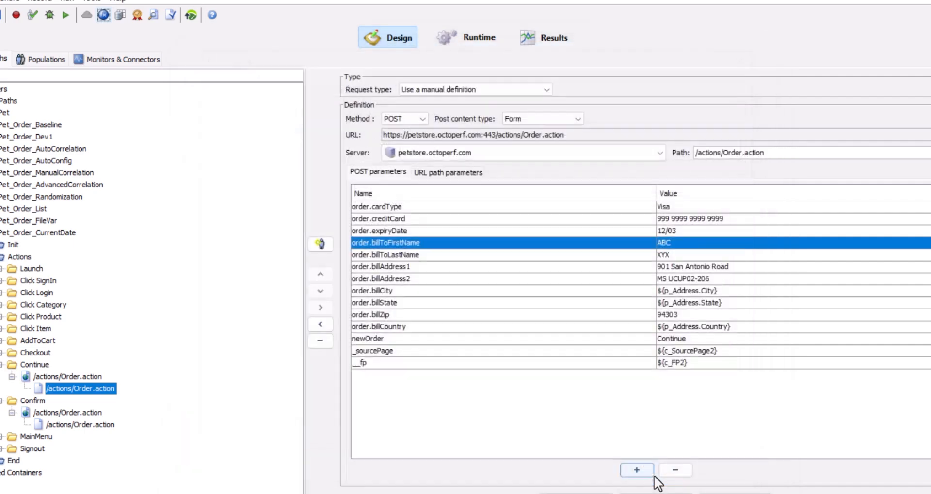
- Set the order.billToFirstName parameter's value to the expression ABC${p_CurrentDate} and save the project
double_click(676, 242)
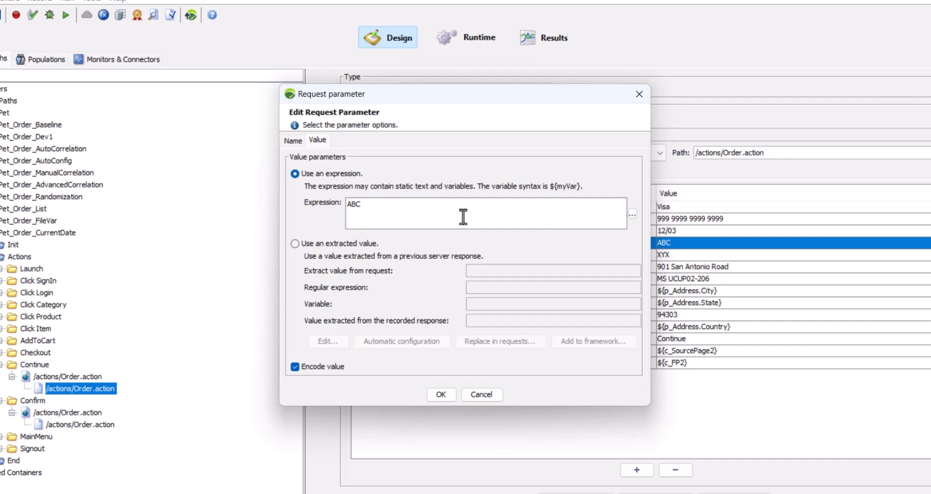
type("${")
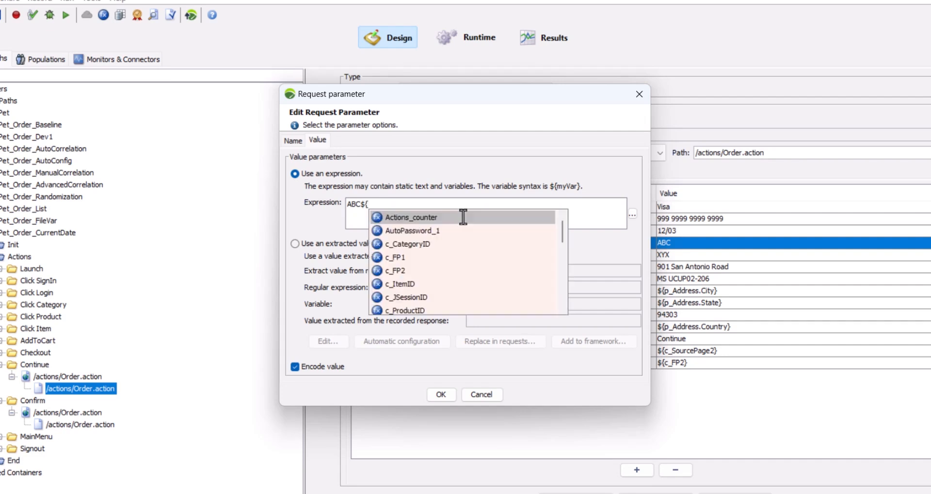
scroll(478, 251, "down", 2)
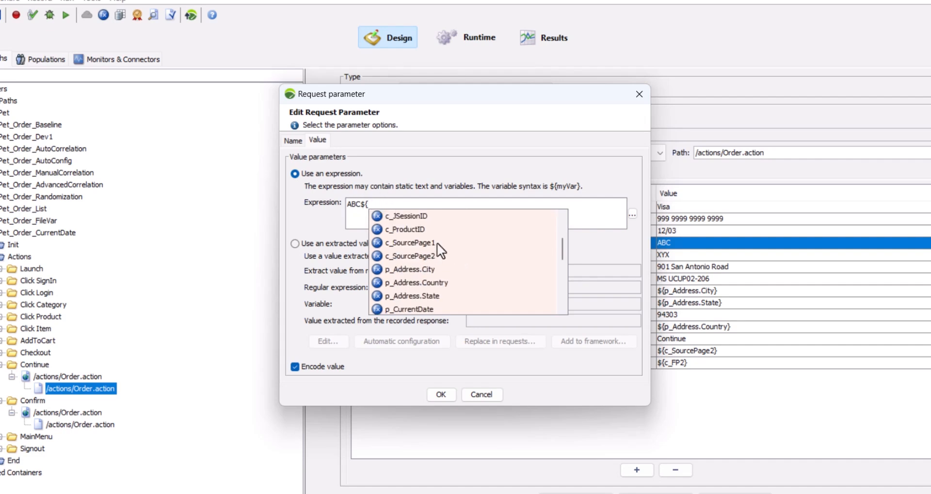
scroll(451, 291, "down", 1)
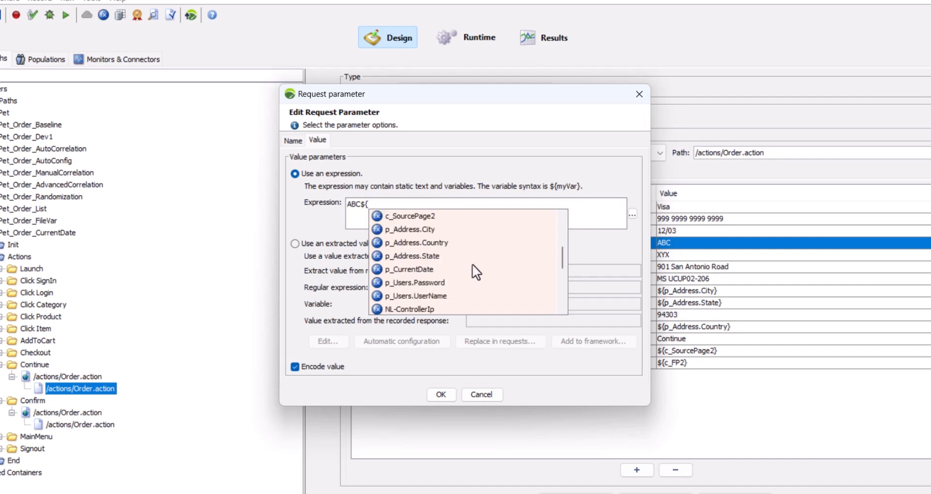
left_click(427, 269)
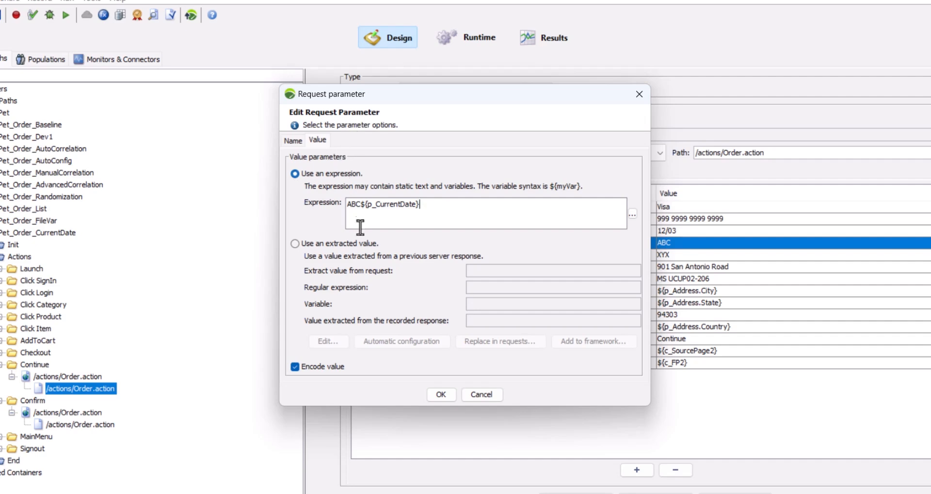
left_click(439, 395)
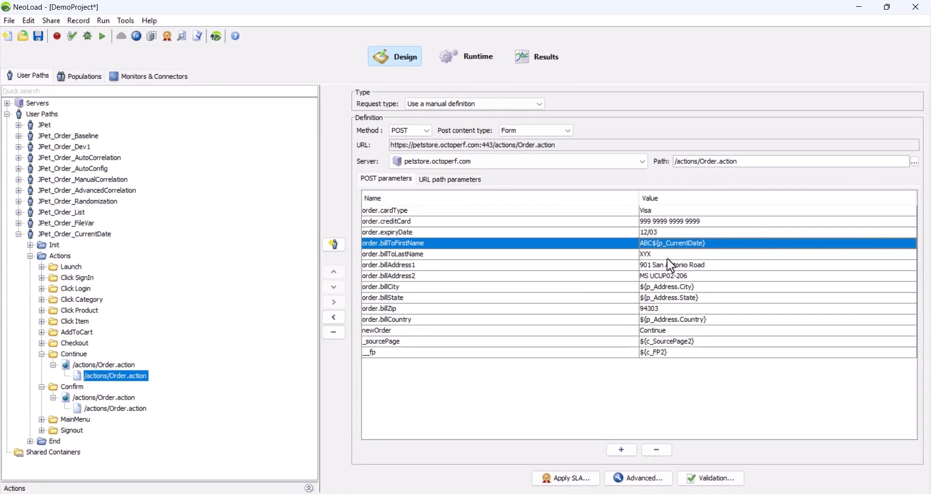
left_click(40, 36)
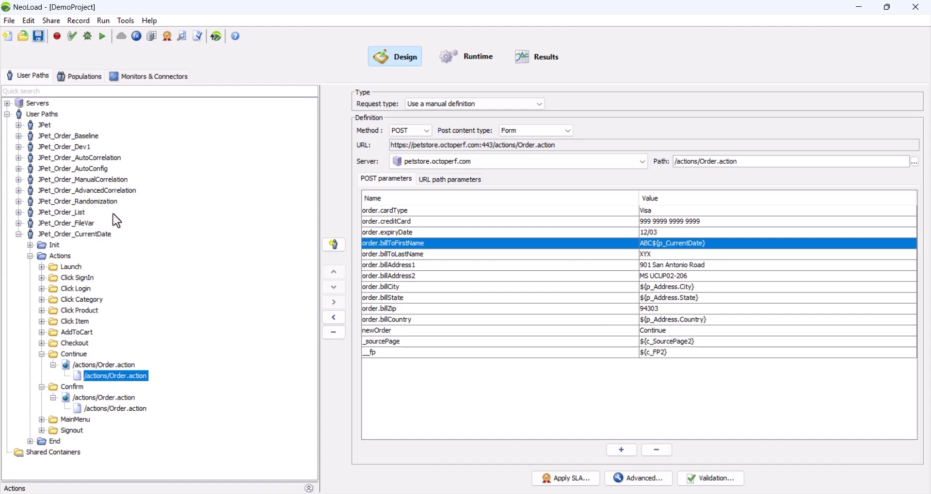
- Run a validity check of the JPet_Order_CurrentDate user path with cache handling set to New user
left_click(94, 242)
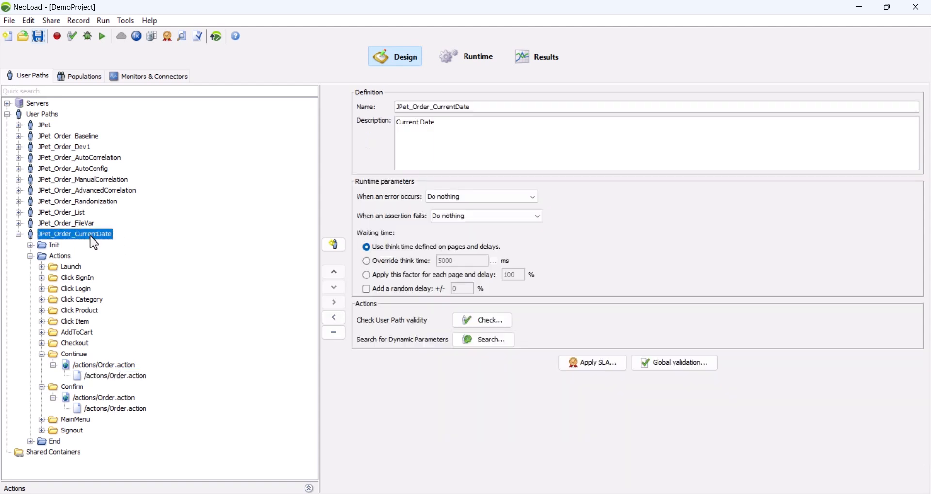
left_click(72, 36)
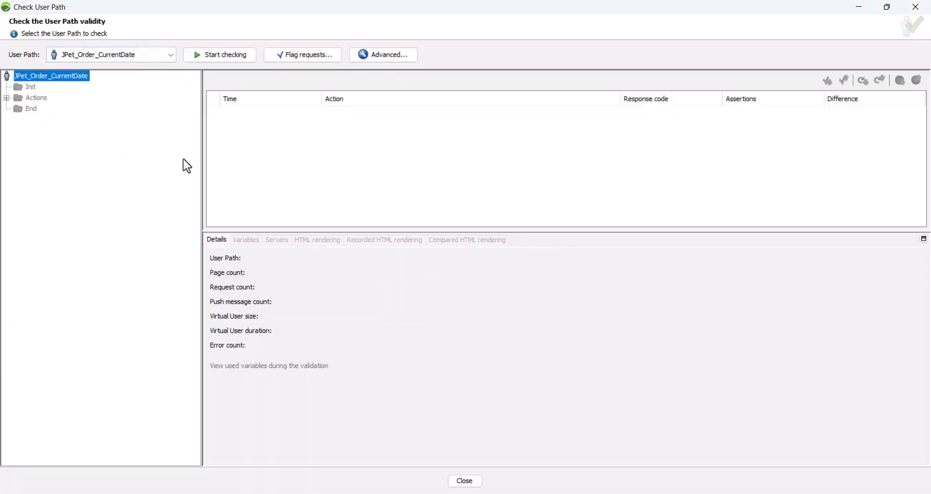
left_click(383, 54)
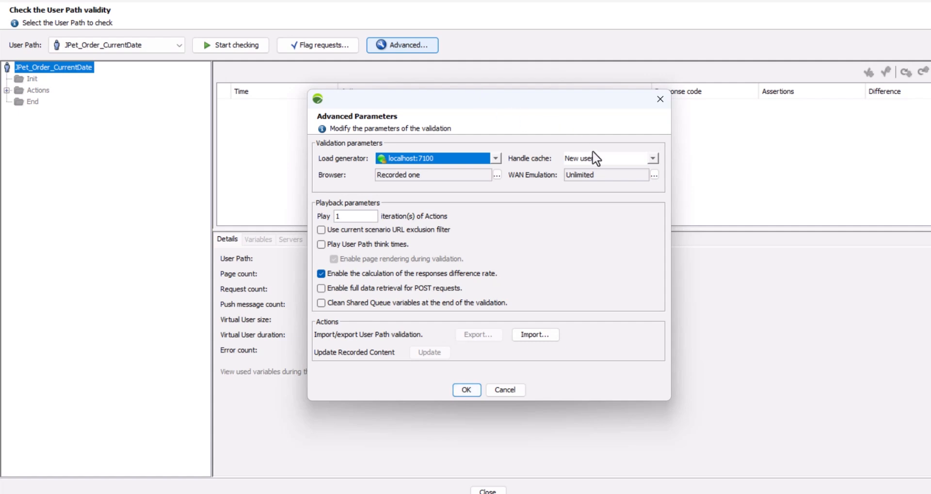
left_click(595, 158)
left_click(604, 180)
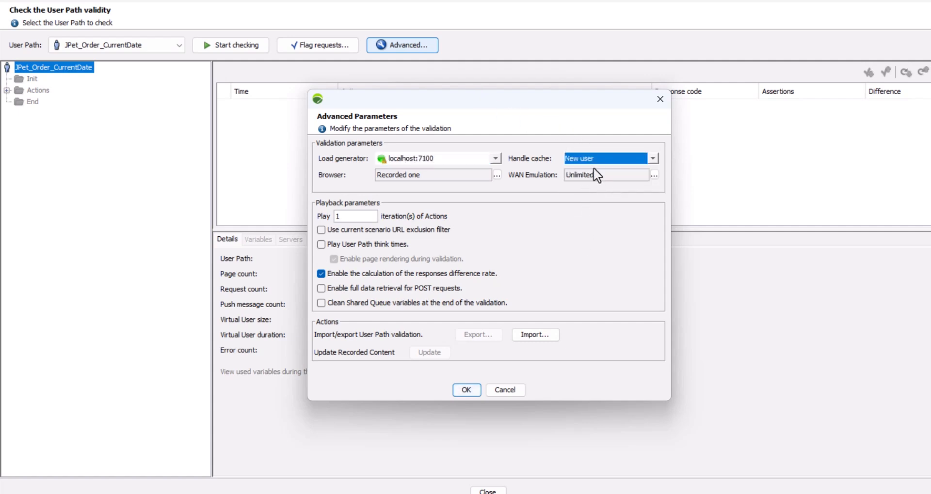
left_click(466, 390)
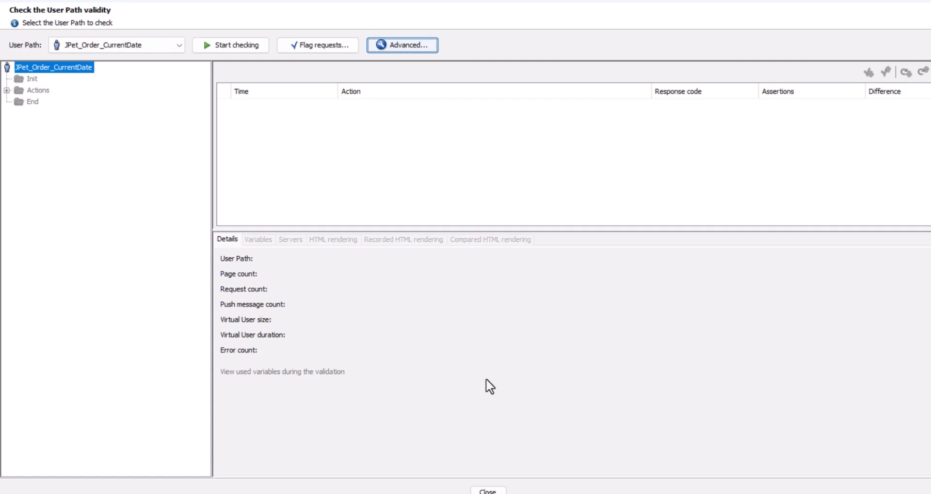
left_click(222, 44)
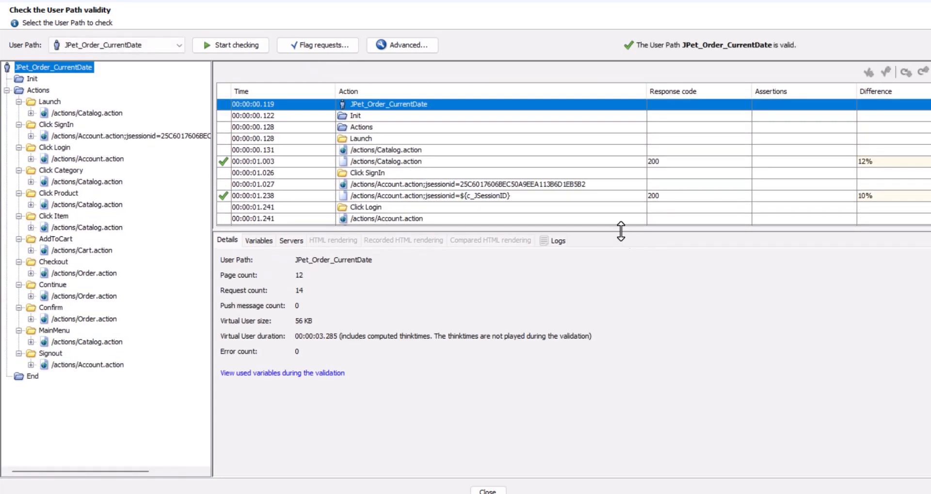
- Examine the variables used by the Checkout and Continue order requests during validation, looking for the value of p_CurrentDate
left_click_drag(610, 231, 609, 283)
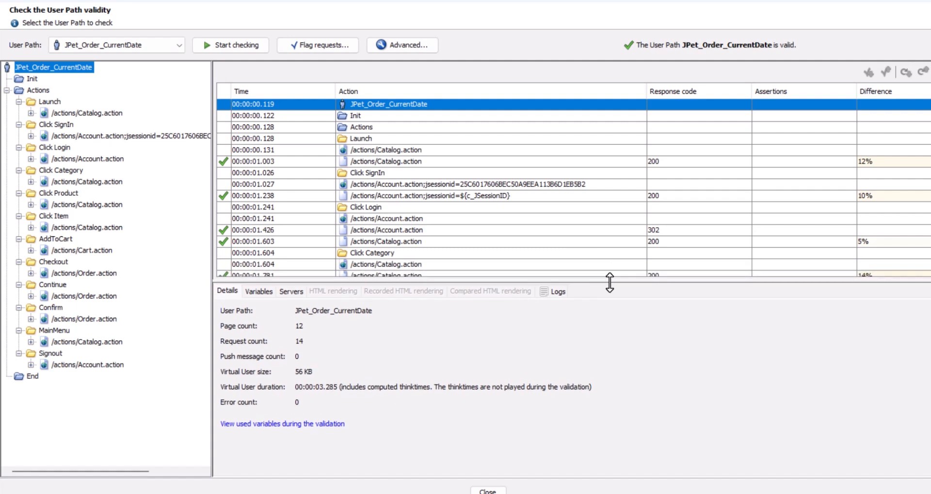
scroll(509, 183, "down", 5)
scroll(511, 183, "down", 1)
scroll(456, 199, "down", 1)
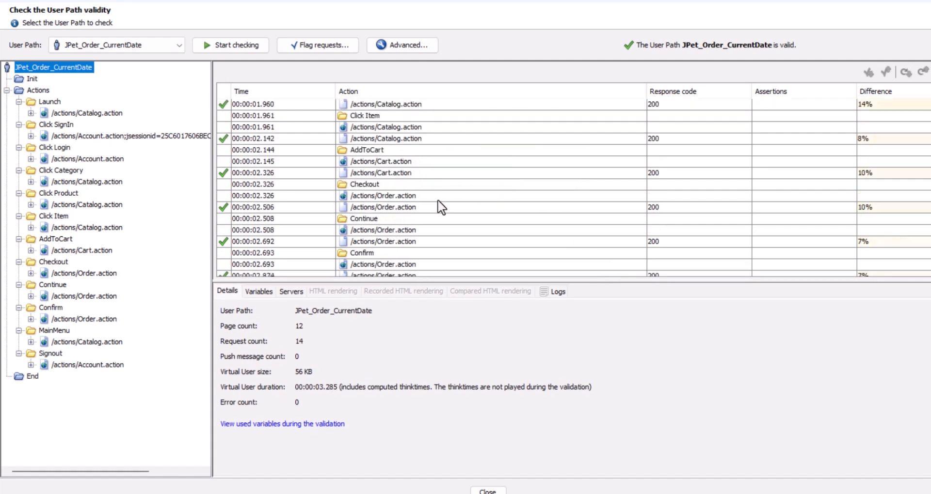
left_click(375, 186)
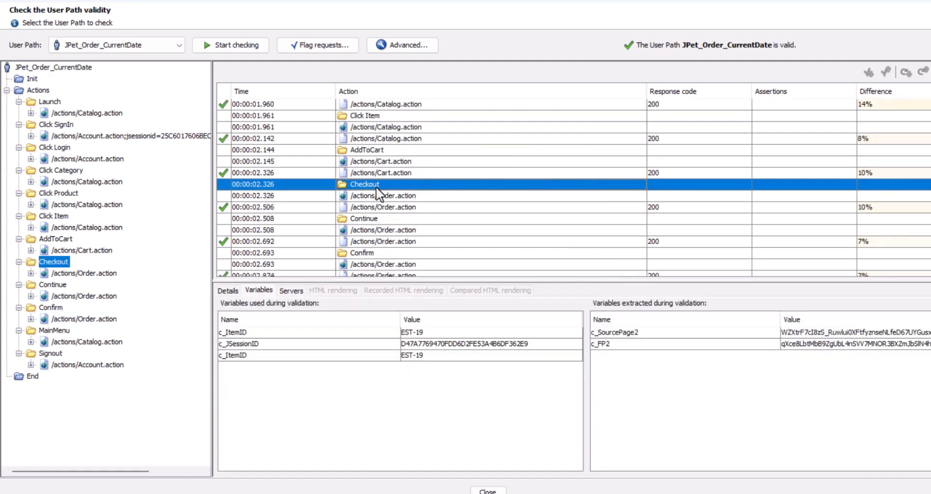
left_click(379, 206)
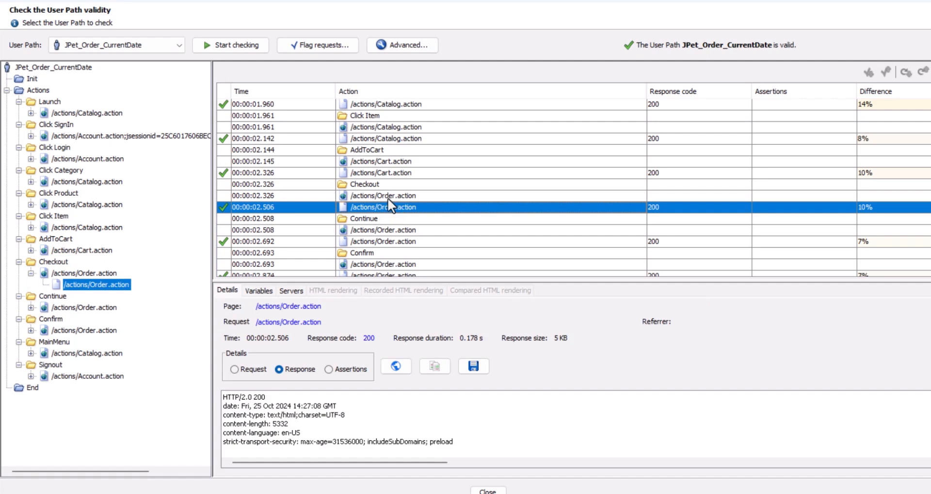
left_click(257, 291)
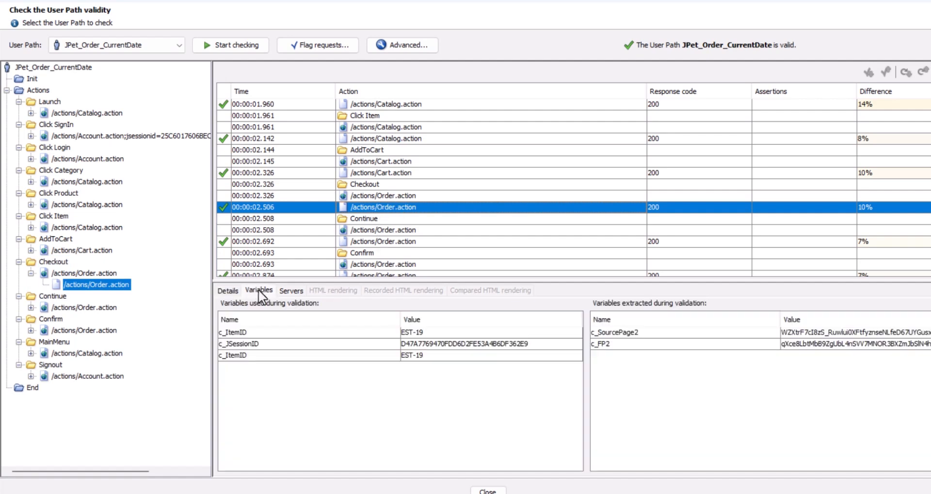
left_click(380, 241)
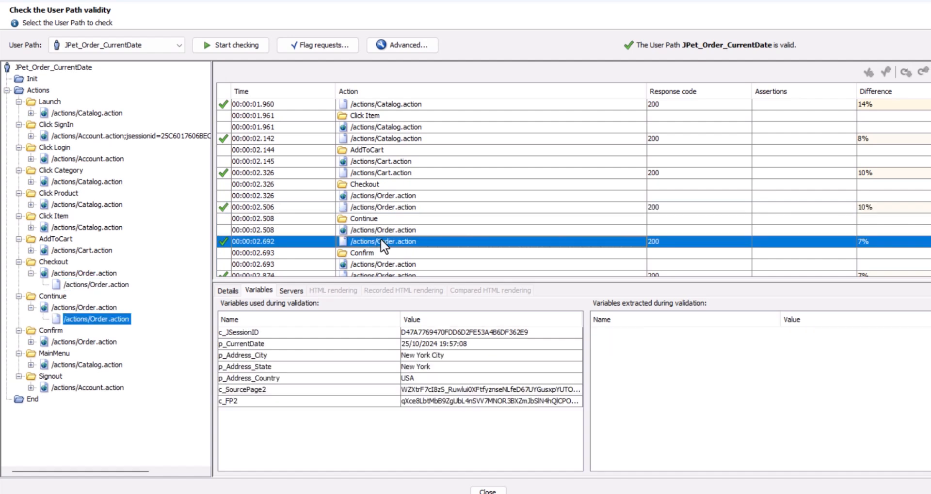
left_click(339, 343)
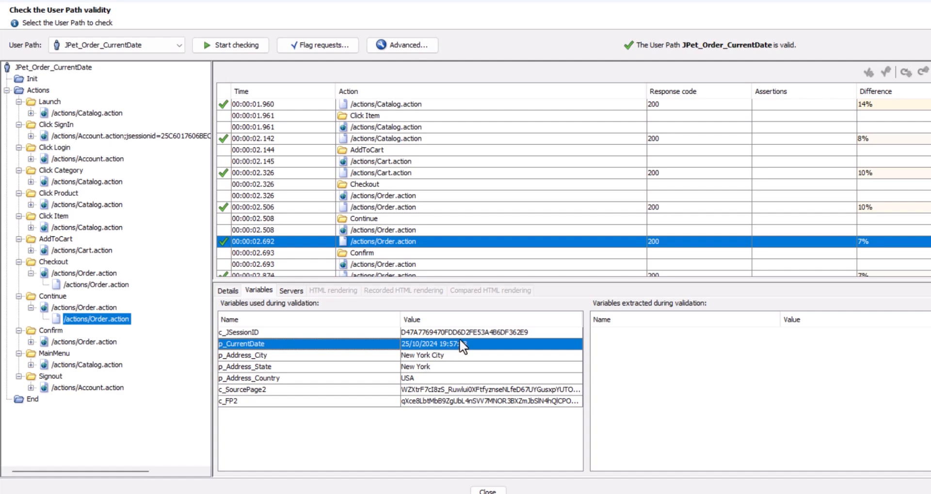
- Examine the response of the Confirm container's order request and locate the submitted order's number
scroll(405, 196, "down", 2)
left_click(406, 196)
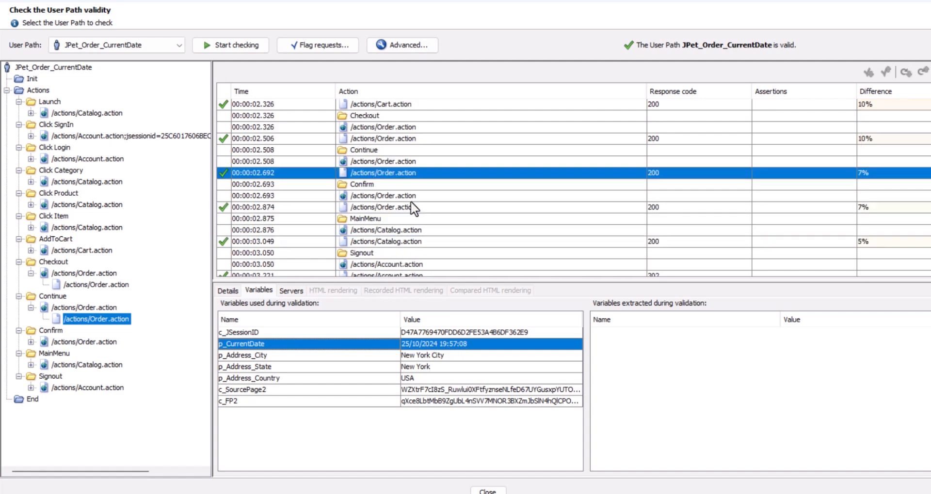
left_click(384, 208)
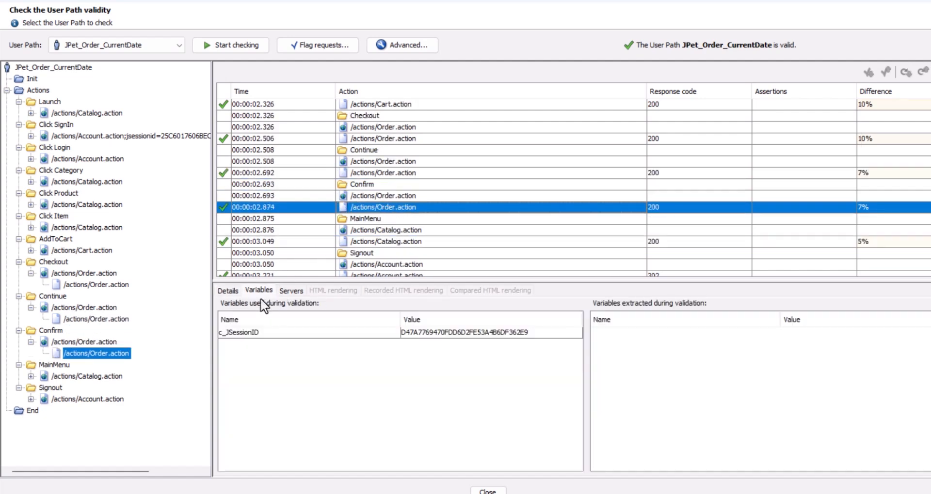
left_click(228, 288)
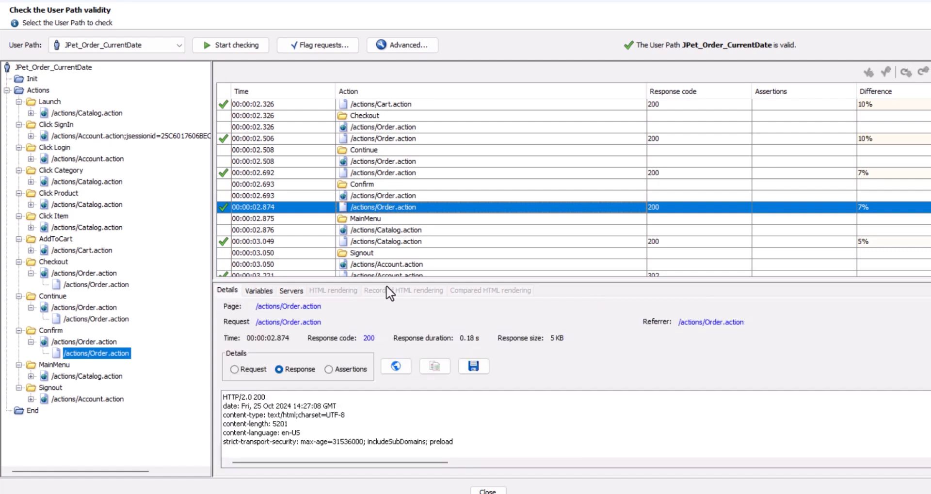
left_click_drag(470, 282, 474, 145)
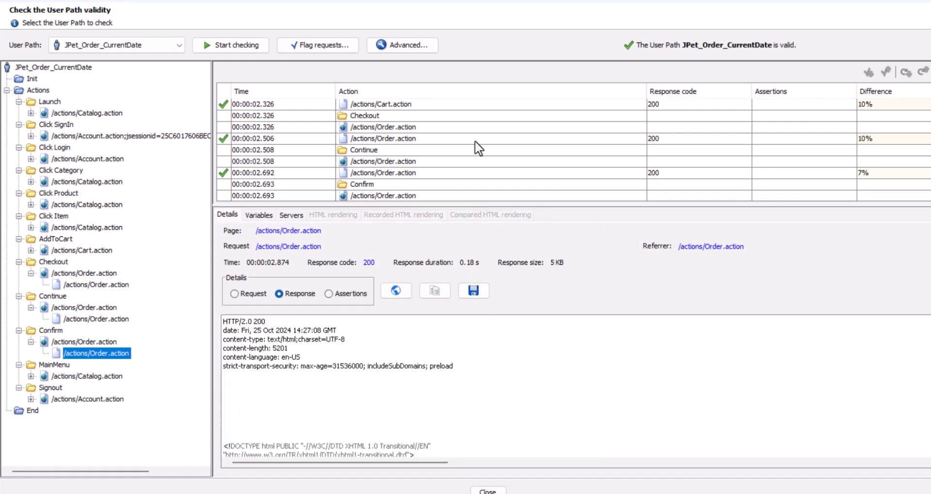
scroll(469, 147, "up", 2)
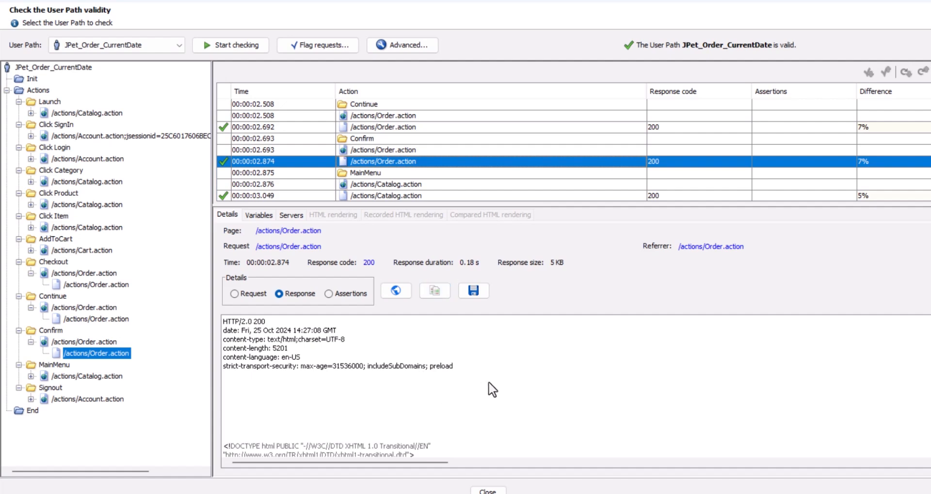
scroll(499, 388, "down", 5)
scroll(499, 390, "down", 10)
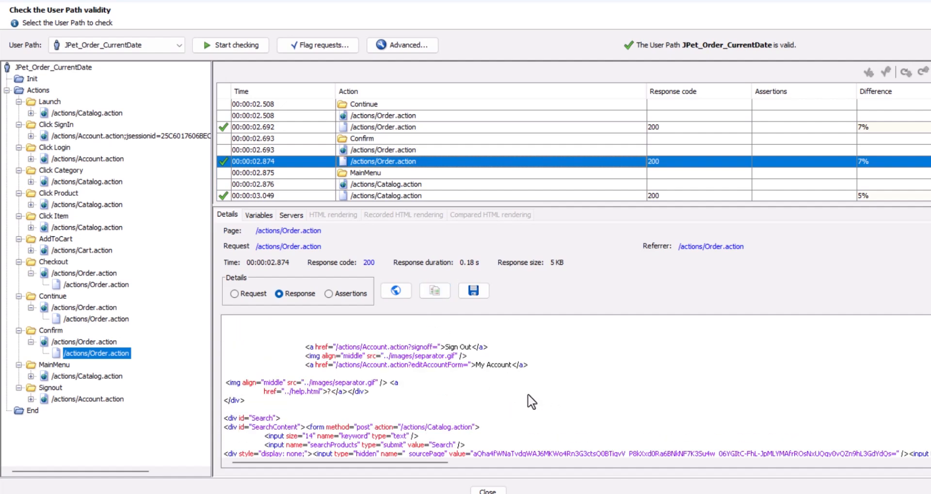
scroll(494, 391, "down", 5)
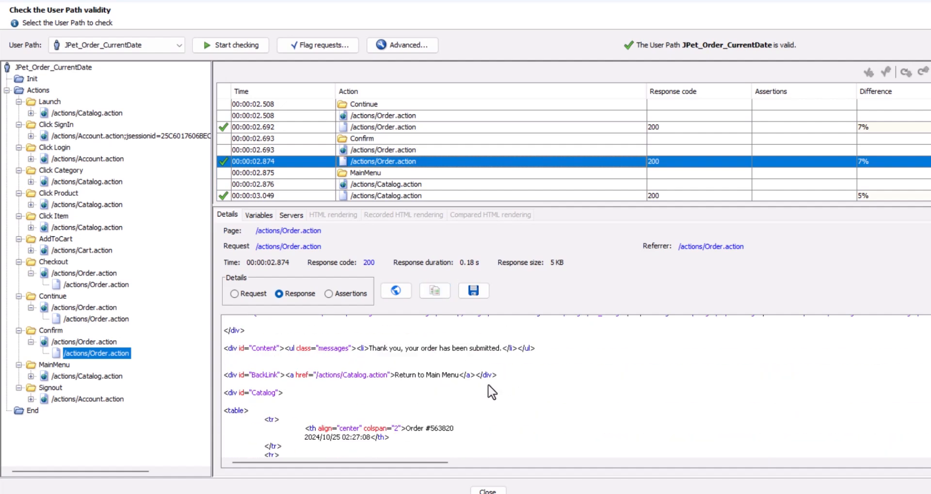
scroll(492, 393, "up", 1)
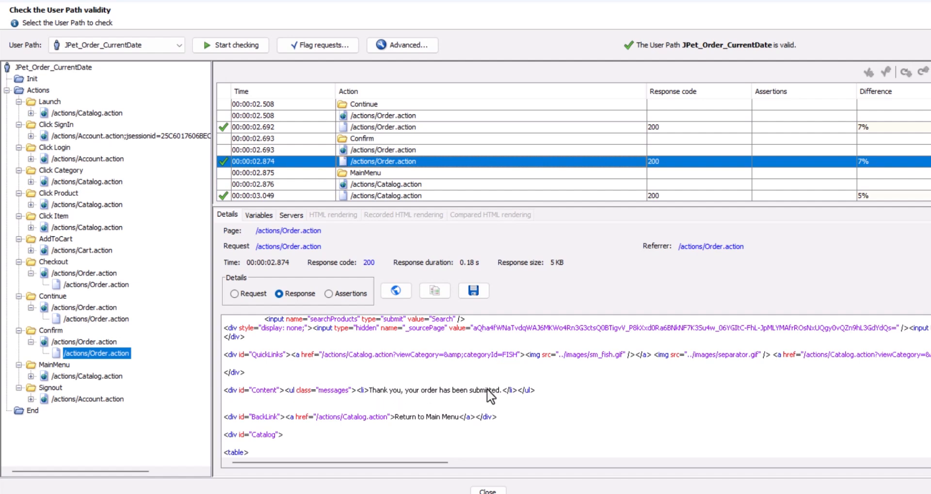
scroll(491, 396, "down", 3)
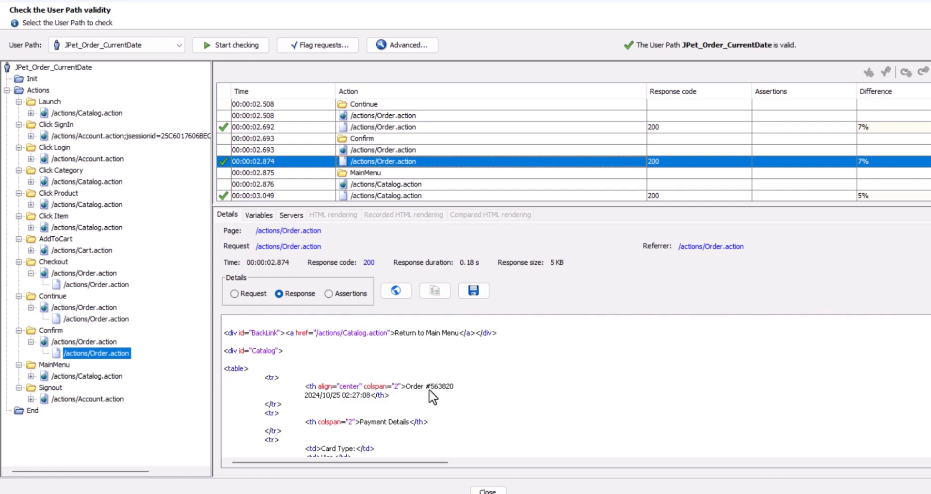
left_click_drag(429, 391, 455, 394)
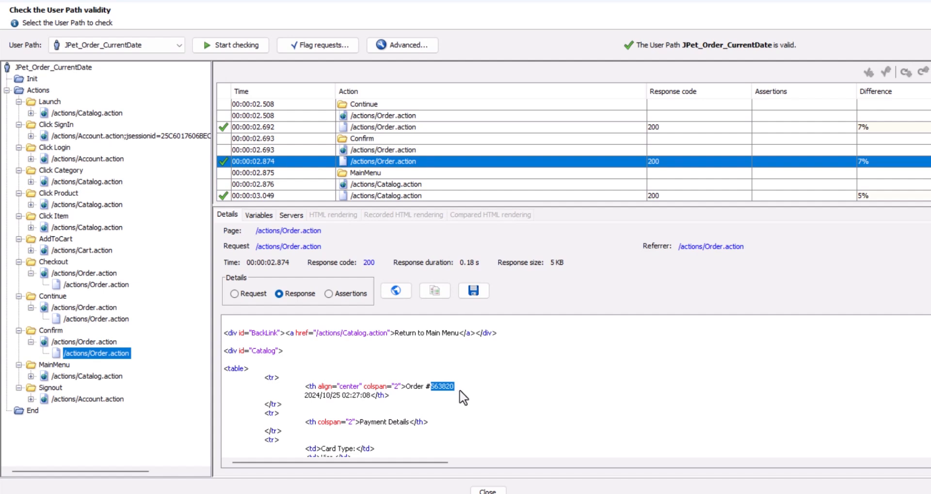
left_click(477, 395)
- Switch to the JPetStore site in the browser and sign in as jpuser1 with the account password
left_click(141, 493)
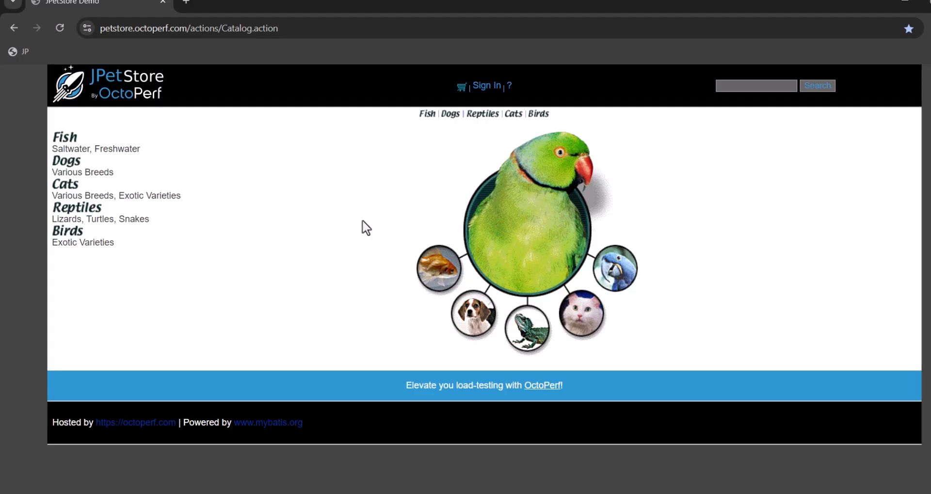
left_click(486, 86)
left_click(470, 171)
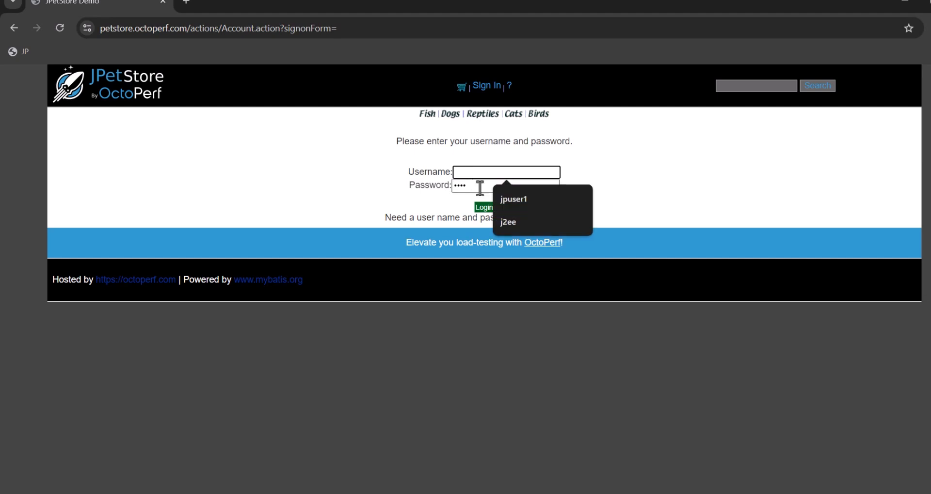
left_click(519, 201)
key("Tab")
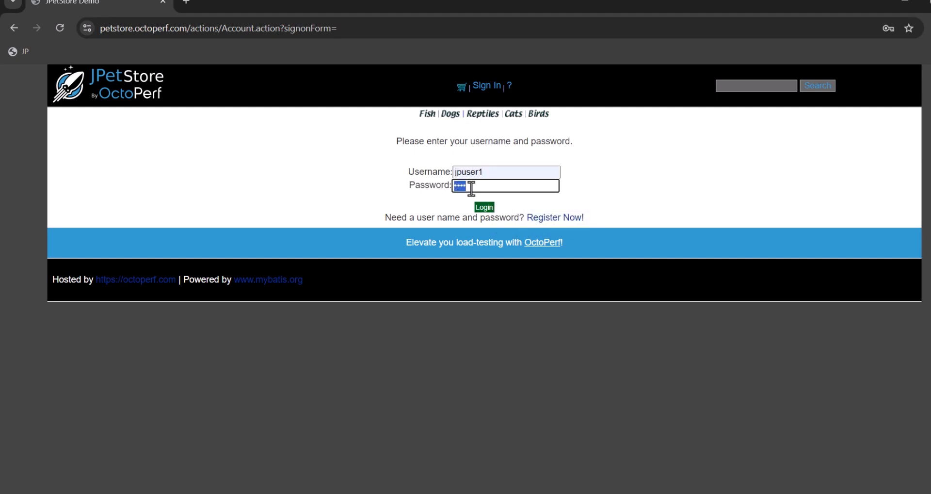
type("j2")
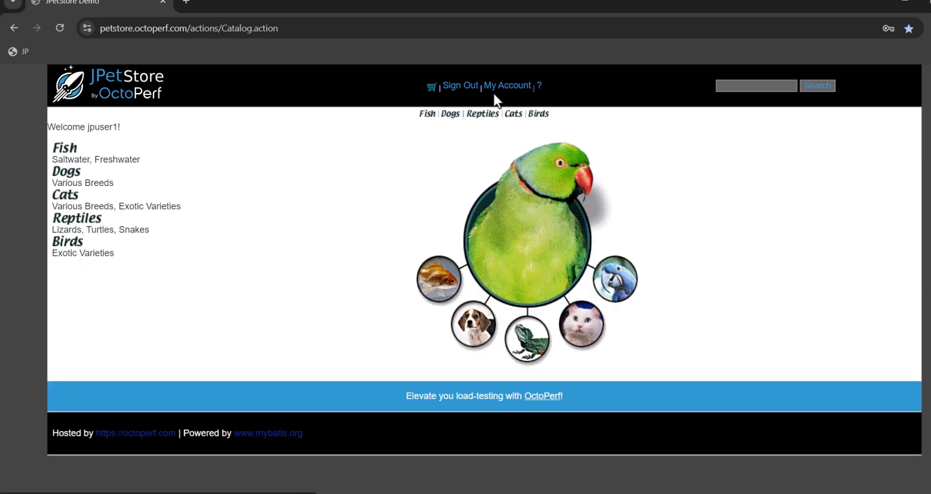
- Open the newly submitted order from the account's My Orders list and examine its billing first name
left_click(508, 85)
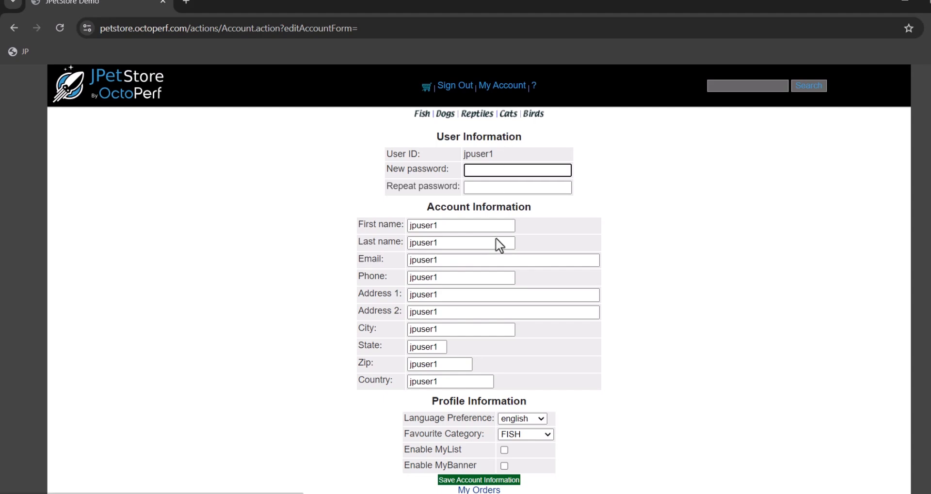
scroll(533, 262, "down", 2)
left_click(469, 428)
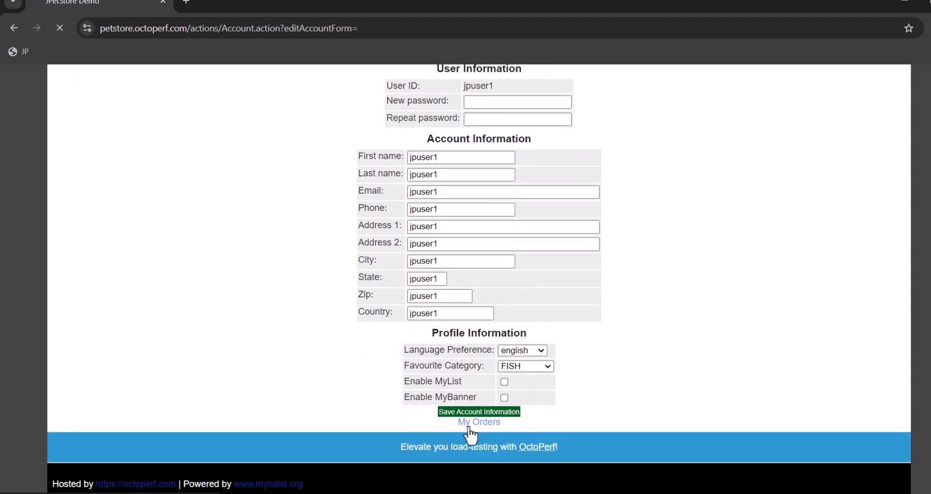
scroll(368, 376, "down", 7)
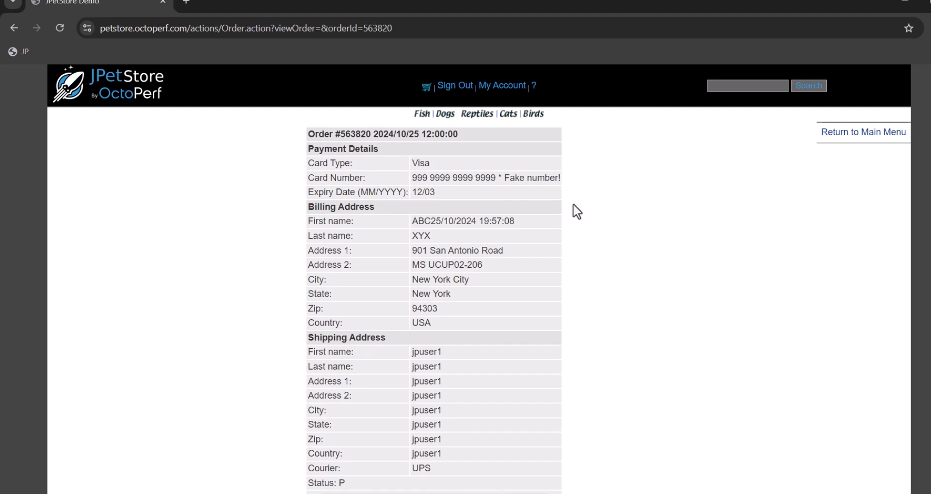
scroll(572, 209, "down", 3)
scroll(557, 216, "up", 3)
left_click_drag(412, 221, 522, 222)
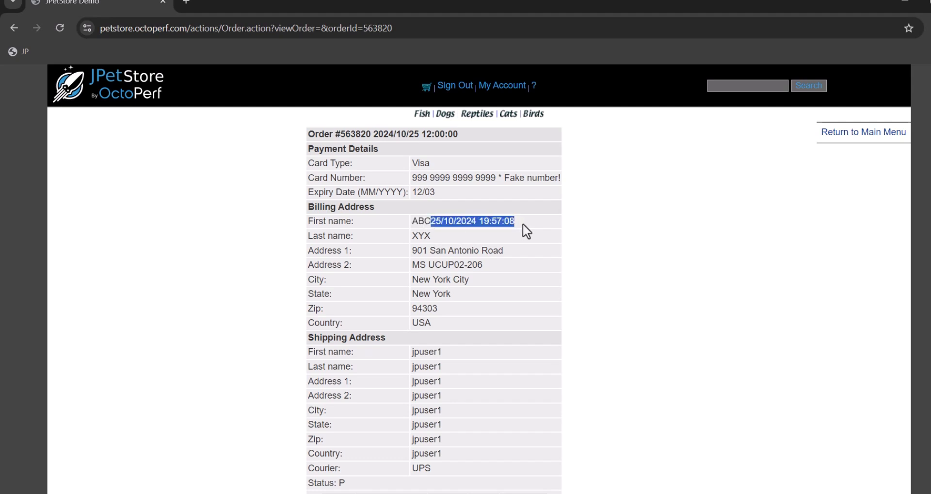
left_click(496, 220)
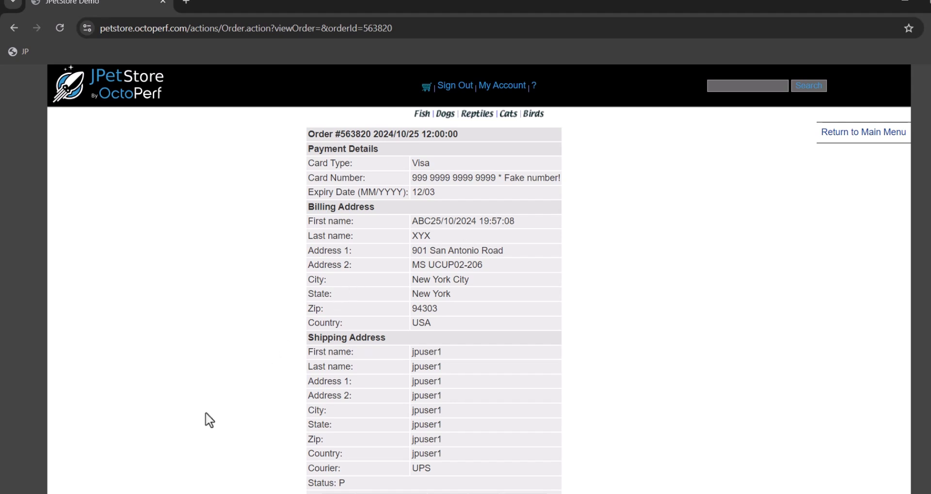
- Switch back to NeoLoad and set the p_CurrentDate variable's increment to 2 with the unit Year
mouse_move(182, 492)
left_click(116, 473)
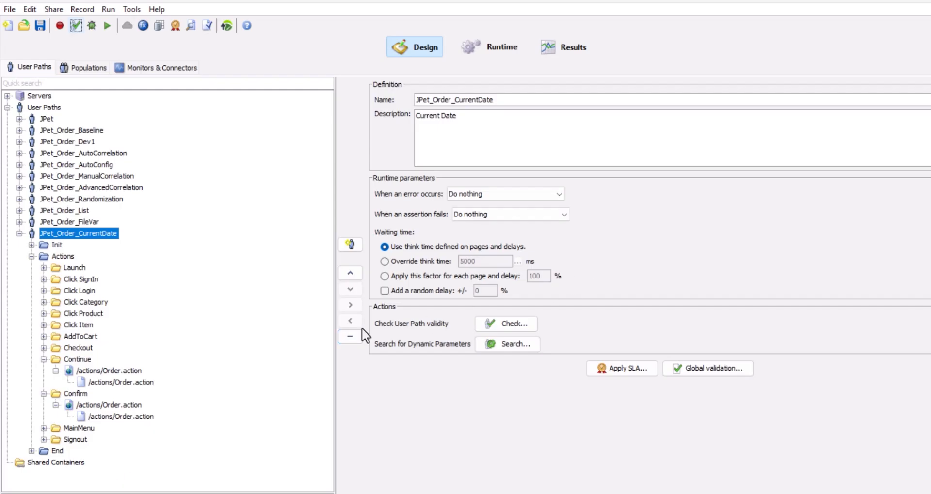
left_click(143, 25)
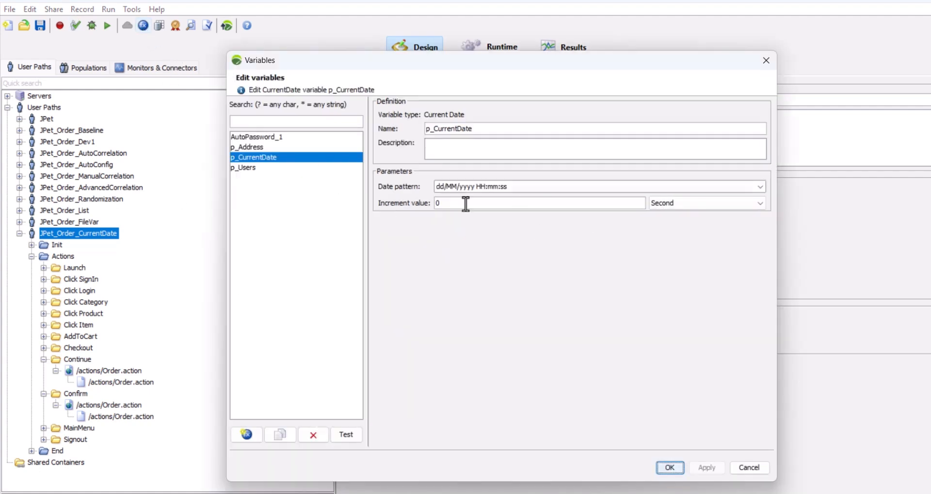
double_click(448, 204)
type("2")
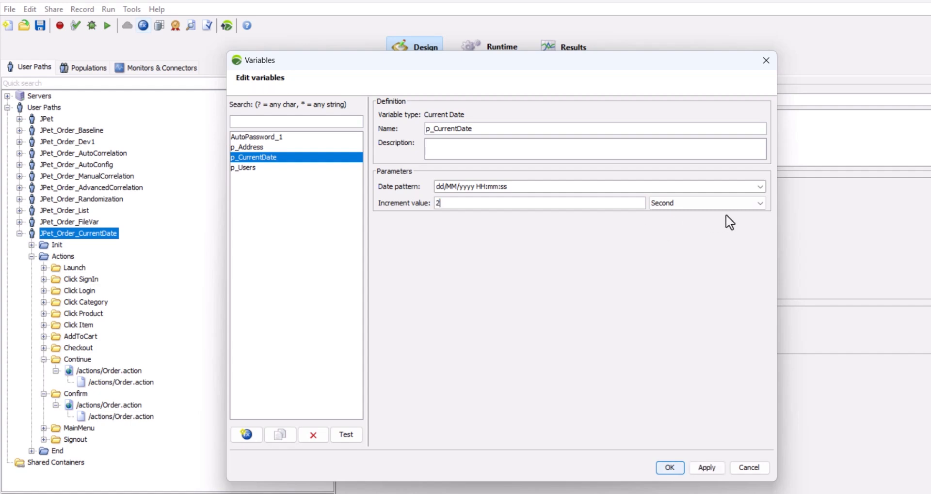
left_click(706, 203)
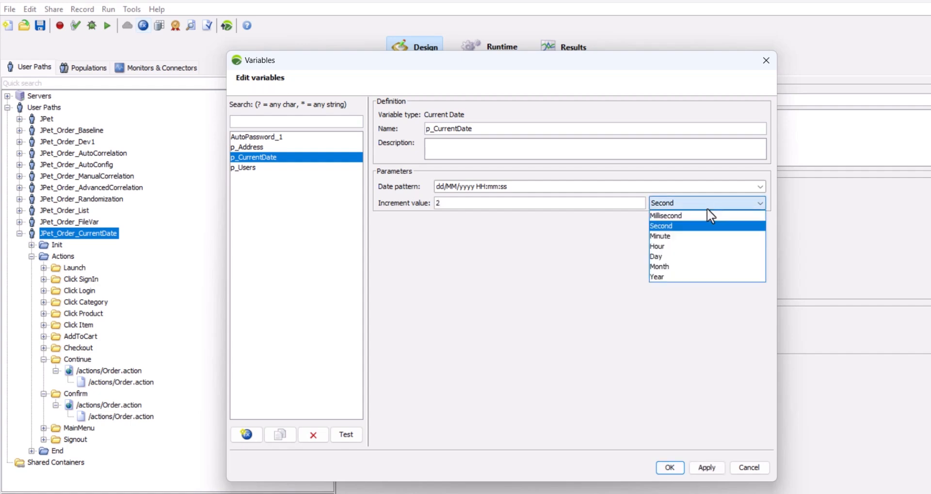
left_click(674, 277)
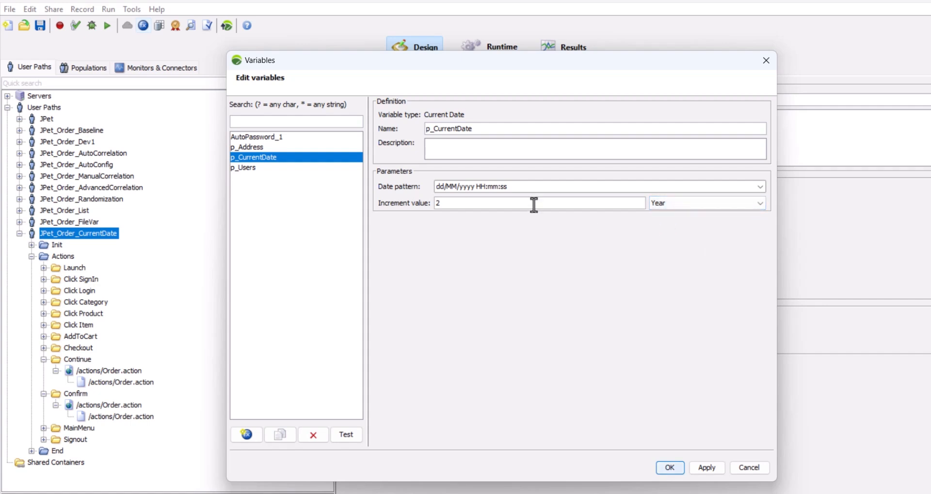
left_click(691, 200)
left_click(670, 279)
- Shorten the p_CurrentDate variable's date pattern to dd/MM/yyyy, then apply and accept the variable changes
left_click_drag(477, 187, 526, 189)
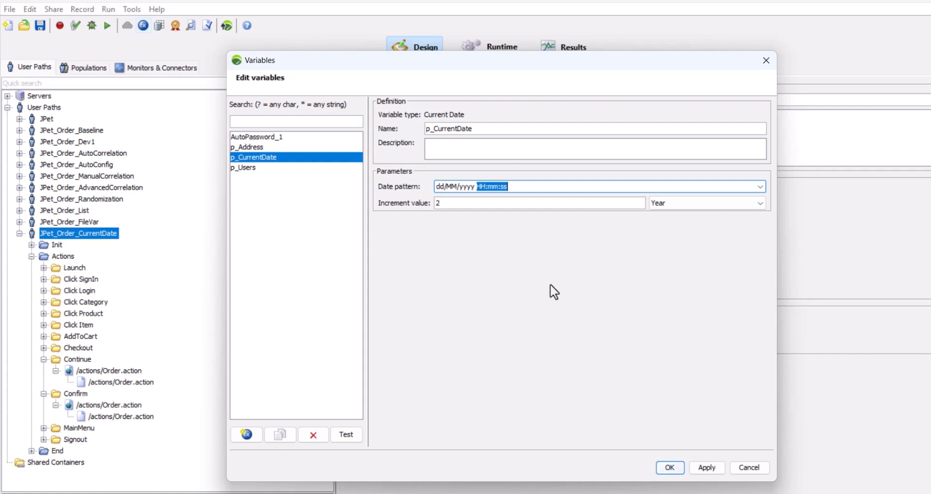
key("BackSpace")
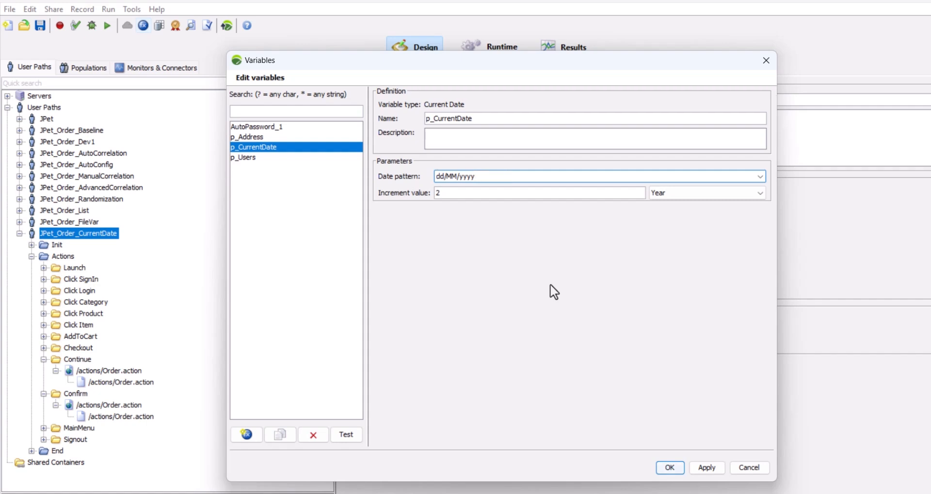
left_click(486, 193)
left_click(706, 469)
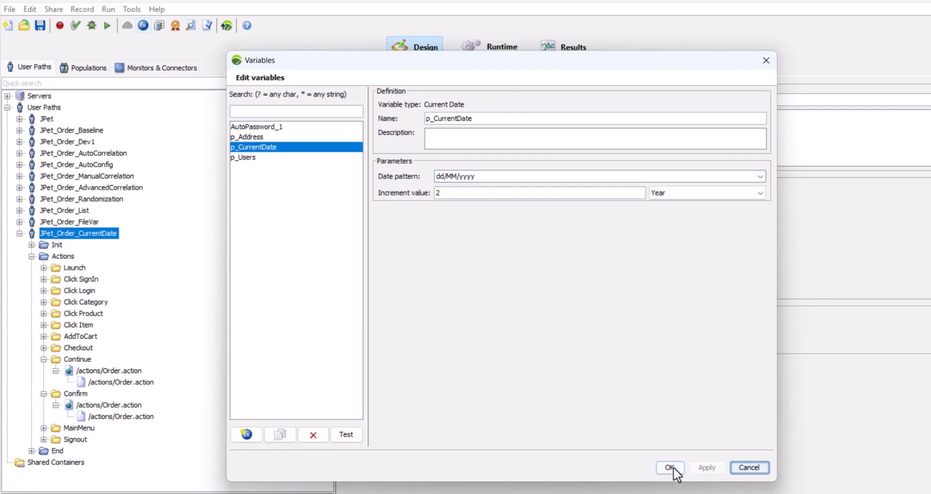
left_click(671, 468)
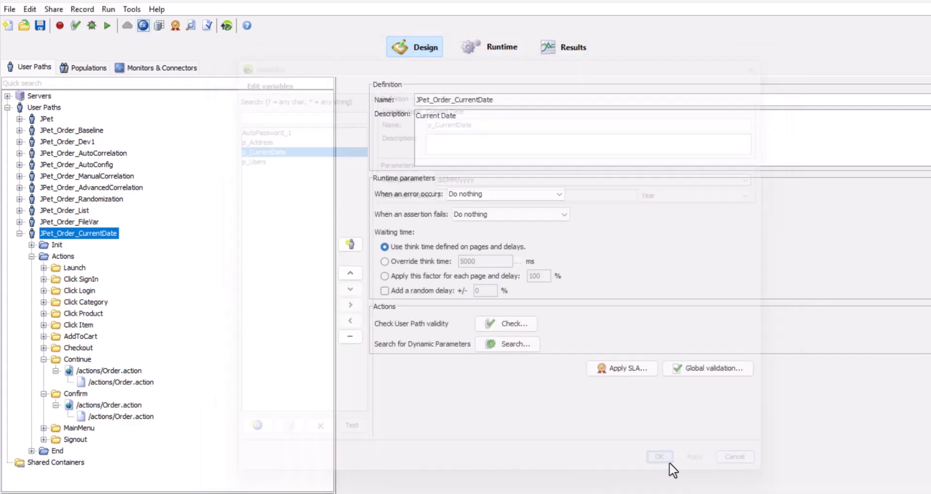
- Run the validity check on the JPet_Order_CurrentDate user path, accepting the existing advanced validation parameters
left_click(76, 27)
left_click(394, 43)
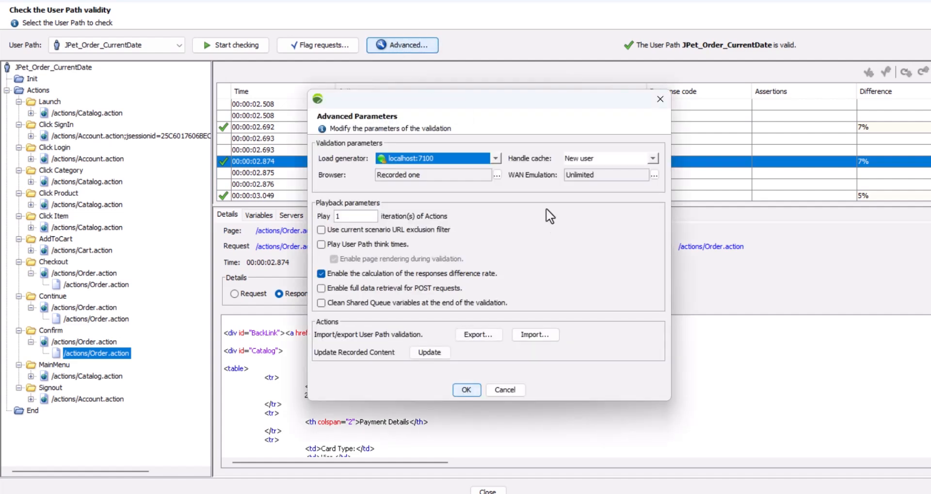
left_click(467, 391)
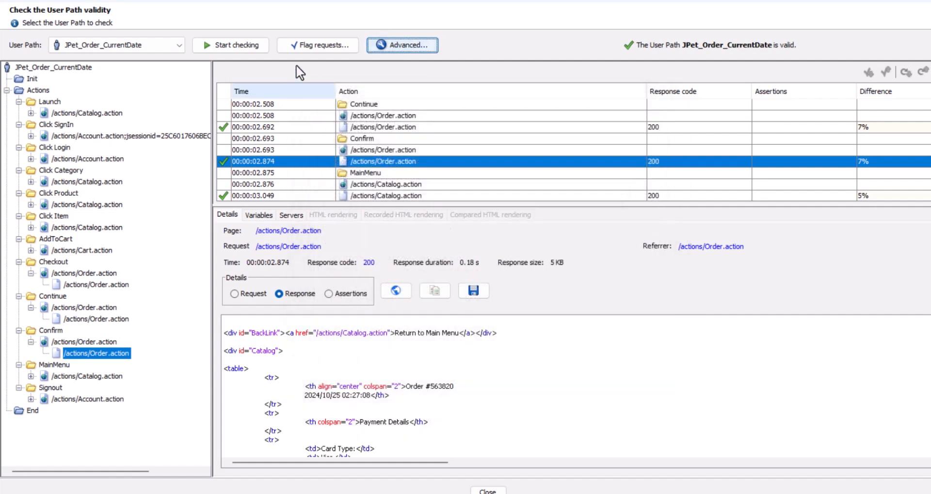
left_click(236, 43)
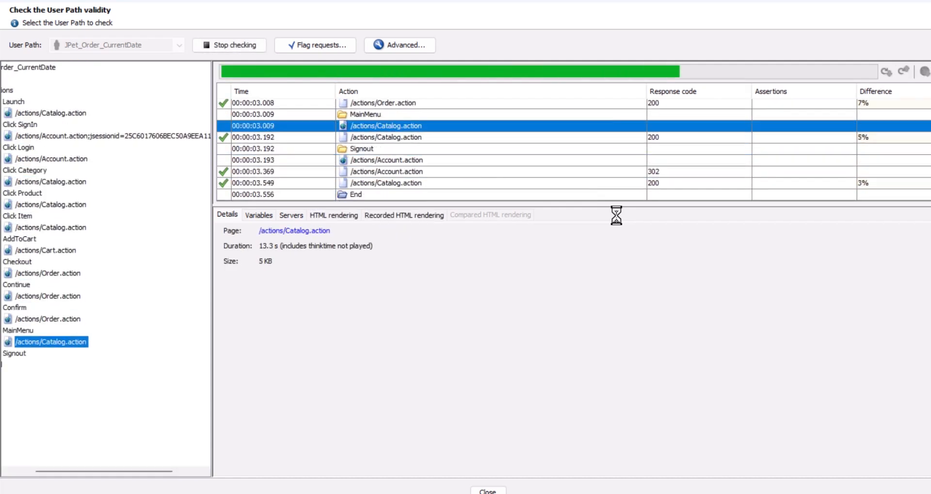
- Examine the variables used by the AddToCart, Checkout and Continue requests in the validation results, looking for p_CurrentDate
scroll(527, 156, "down", 6)
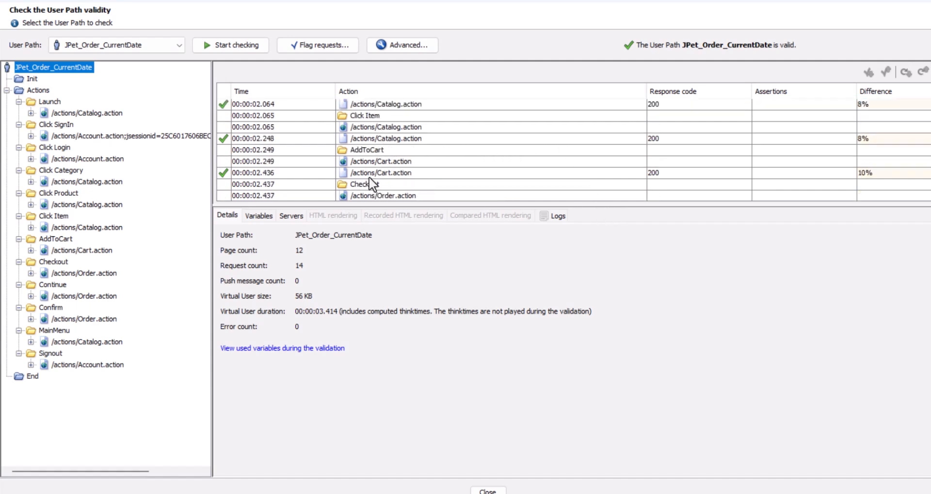
scroll(368, 176, "down", 1)
left_click(366, 140)
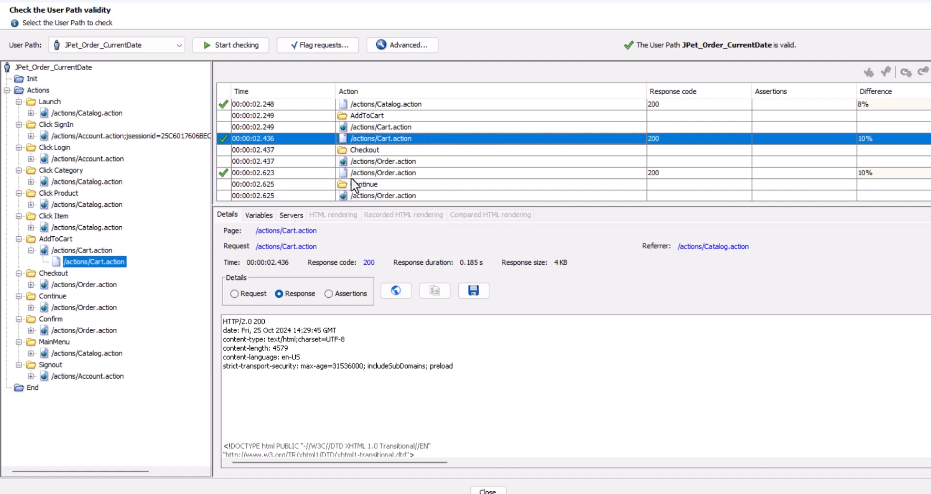
left_click(259, 214)
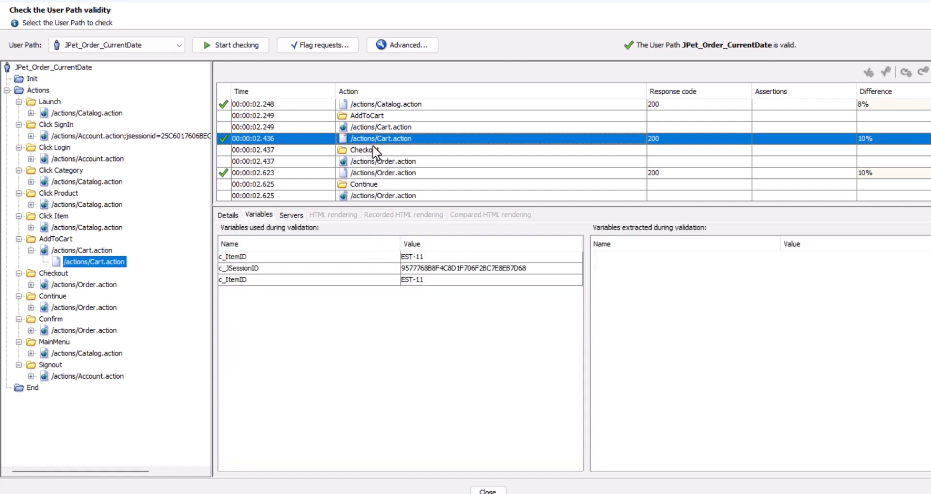
left_click(377, 172)
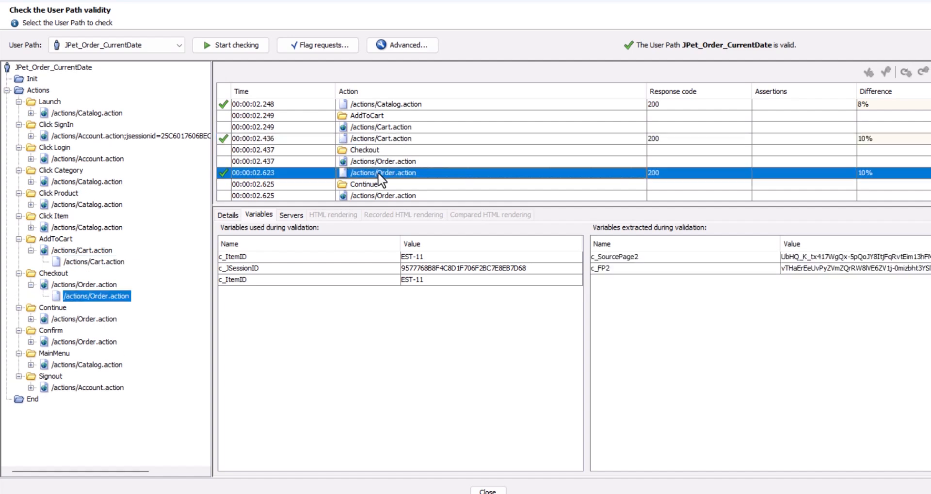
scroll(375, 198, "down", 1)
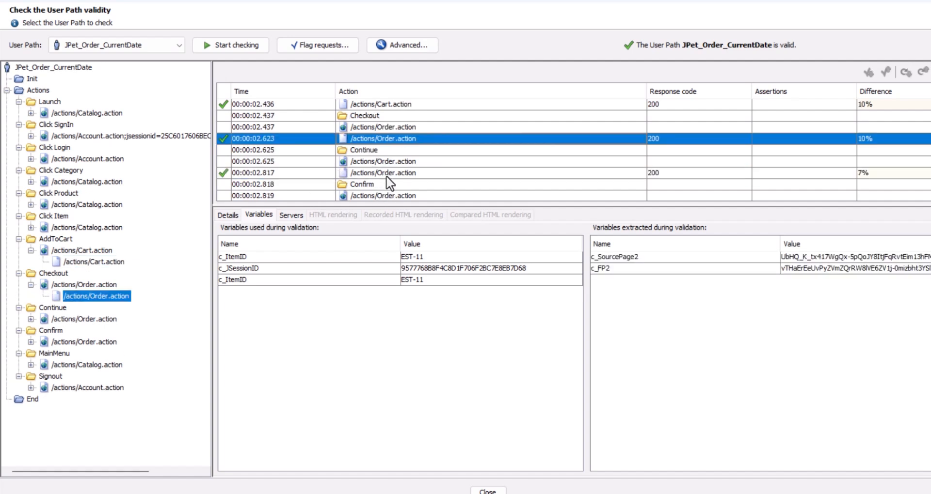
left_click(383, 173)
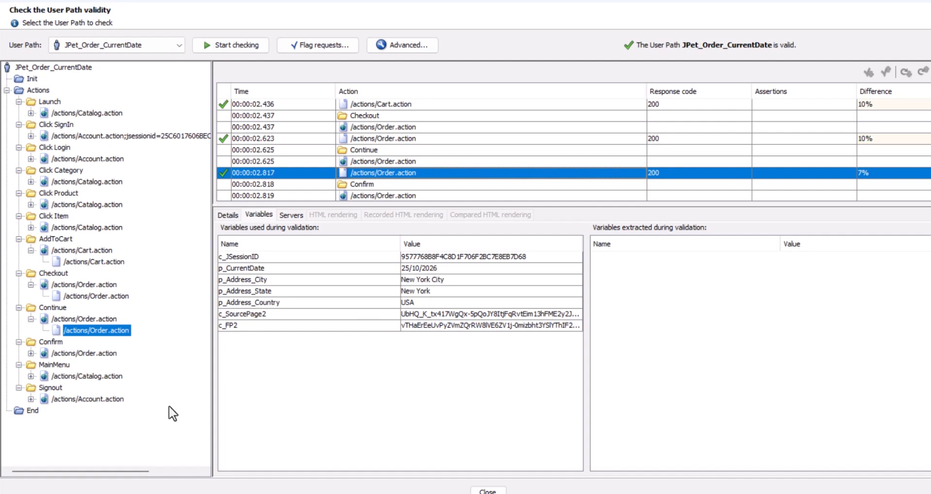
- Examine the response details of the Confirm request to find the submitted order
scroll(412, 160, "down", 1)
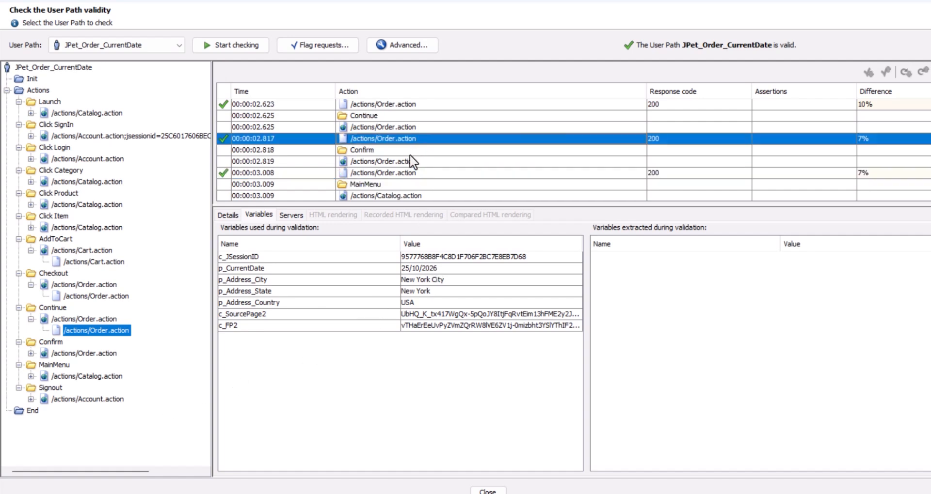
left_click(389, 173)
left_click(227, 214)
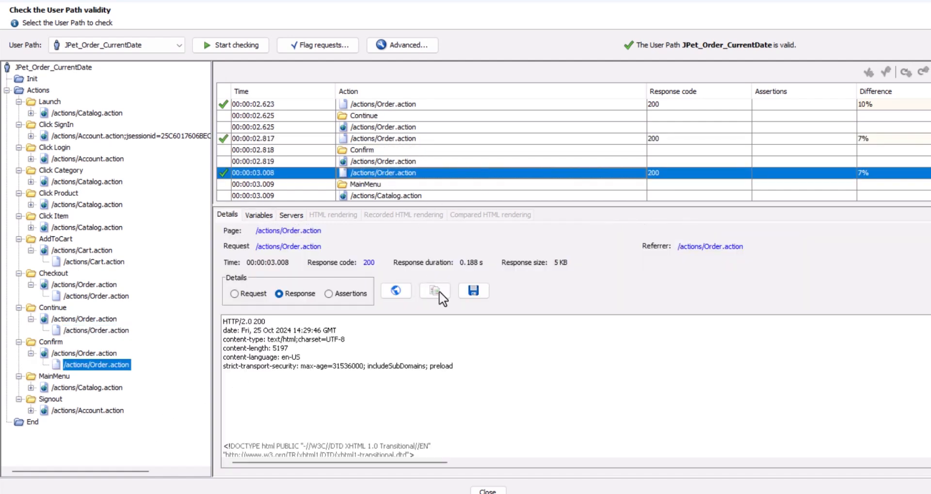
scroll(504, 376, "down", 10)
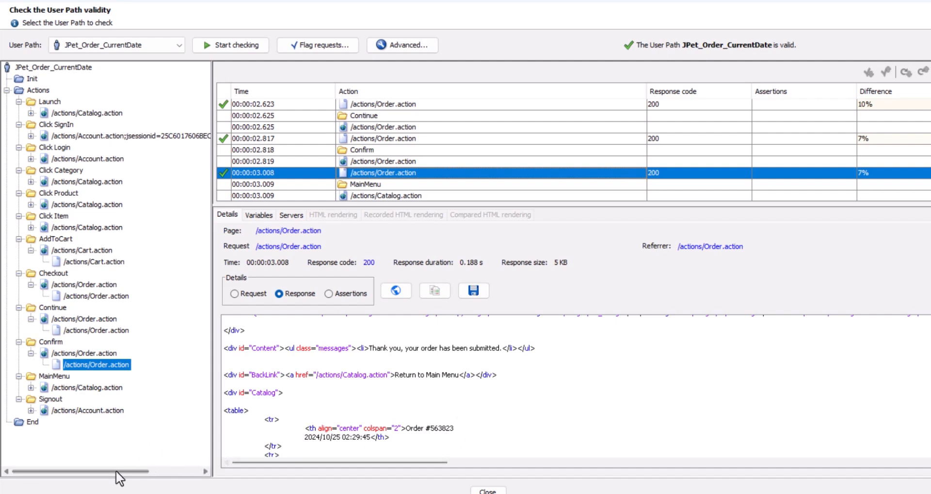
- Switch to the JPetStore window in the browser and close the unrelated registration window
left_click(59, 441)
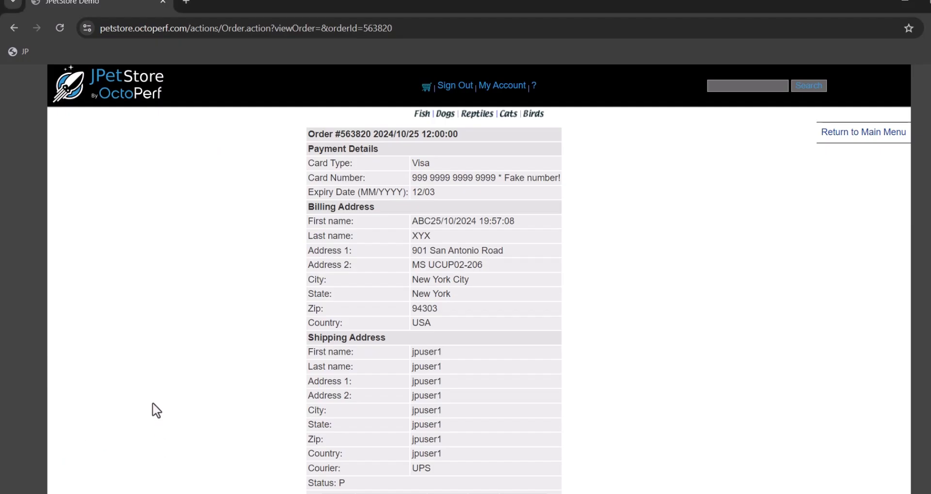
mouse_move(138, 493)
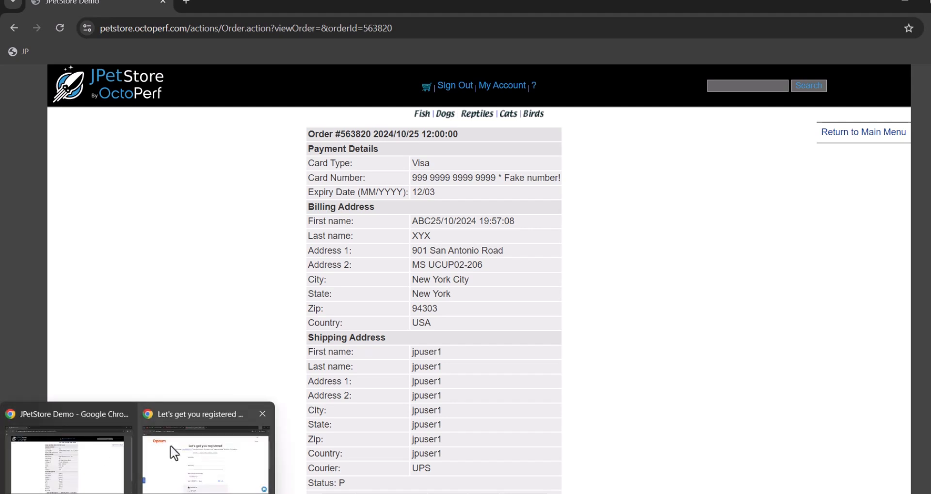
left_click(263, 414)
left_click(91, 447)
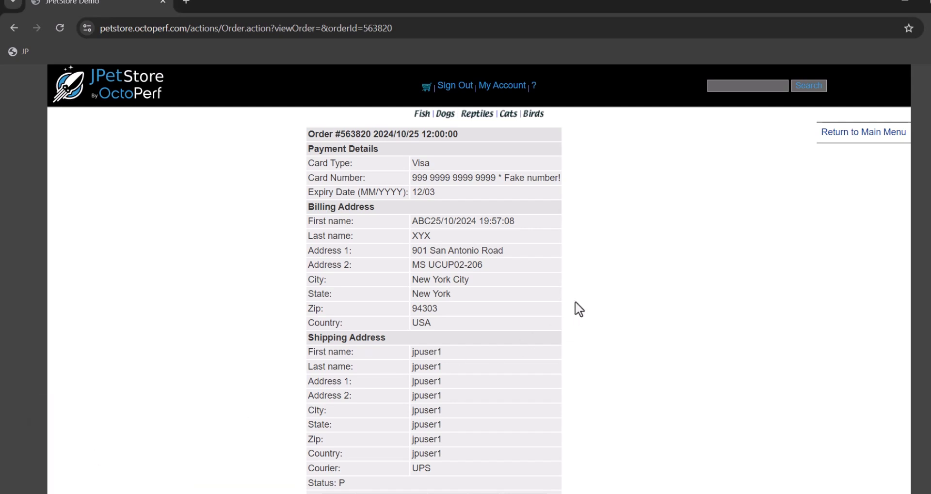
left_click(140, 493)
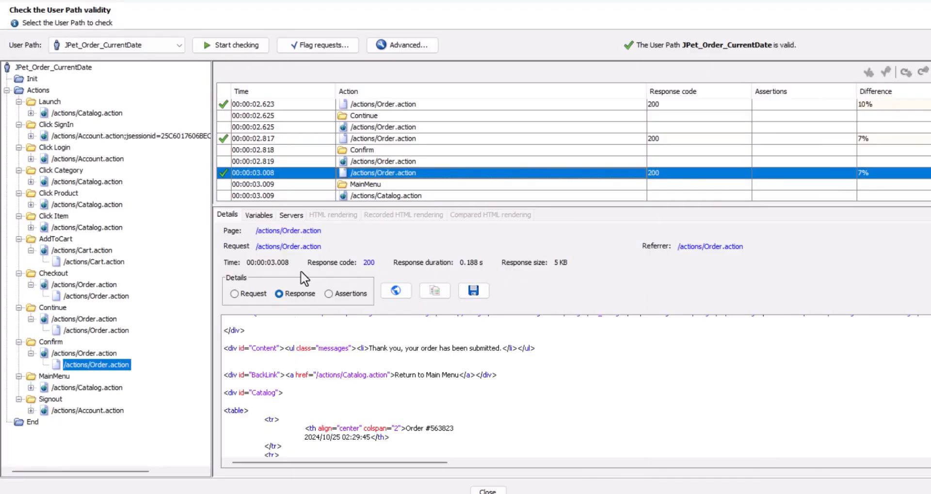
left_click(141, 493)
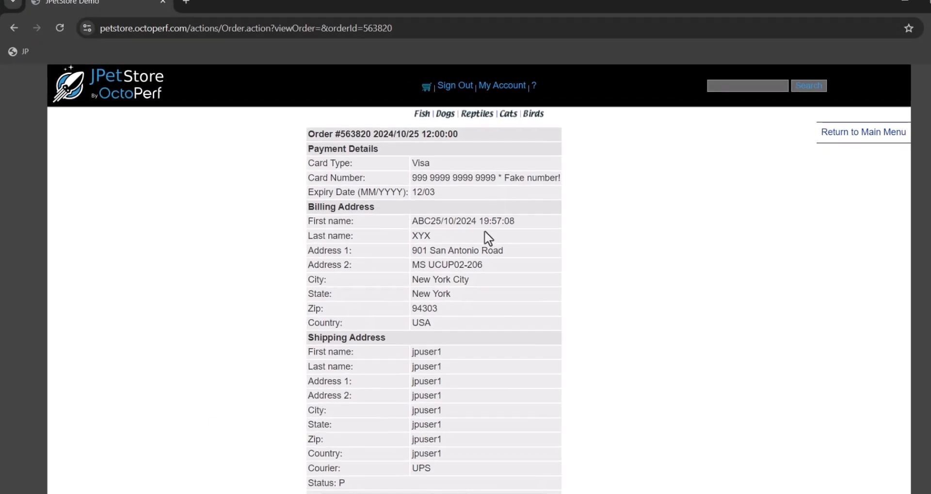
- Open the My Orders list from the JPetStore account page
left_click(501, 86)
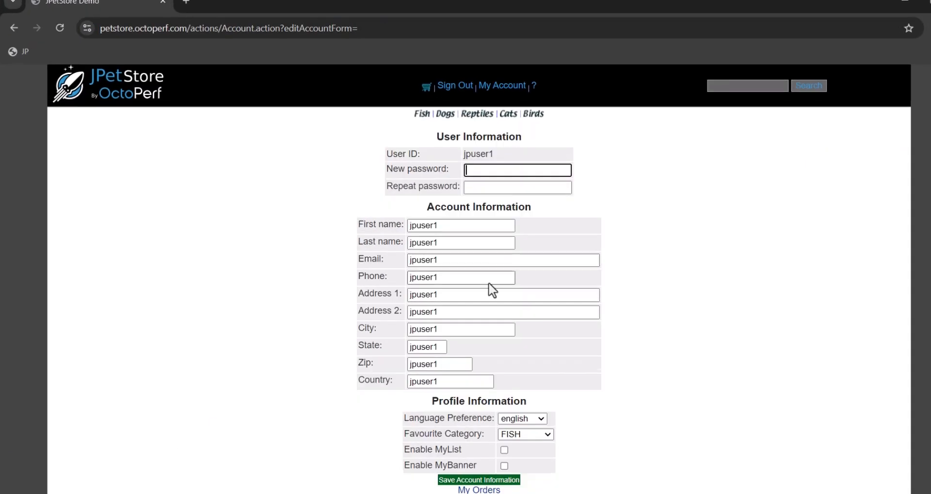
scroll(465, 359, "down", 1)
left_click(478, 412)
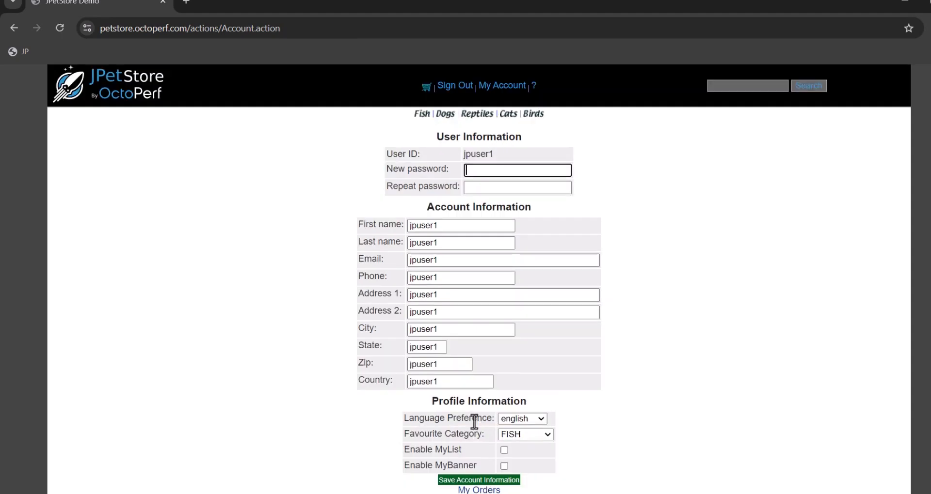
left_click(501, 87)
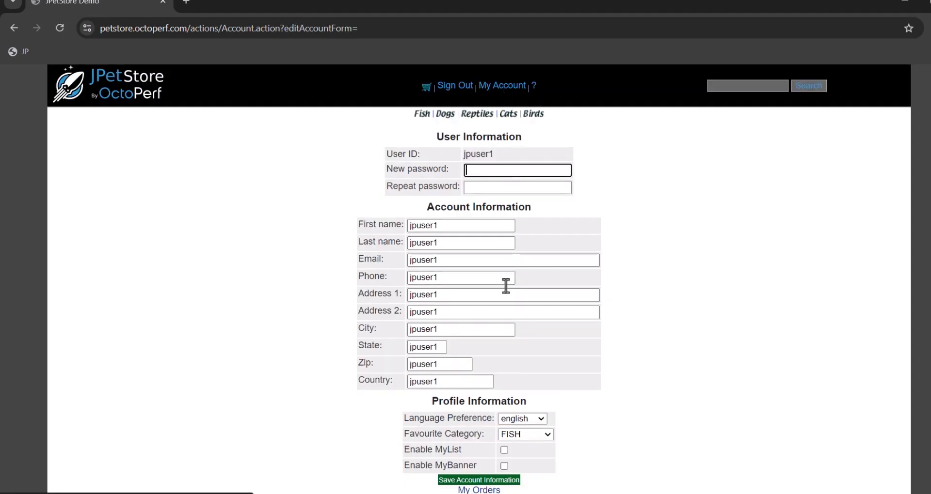
scroll(499, 291, "down", 1)
left_click(468, 423)
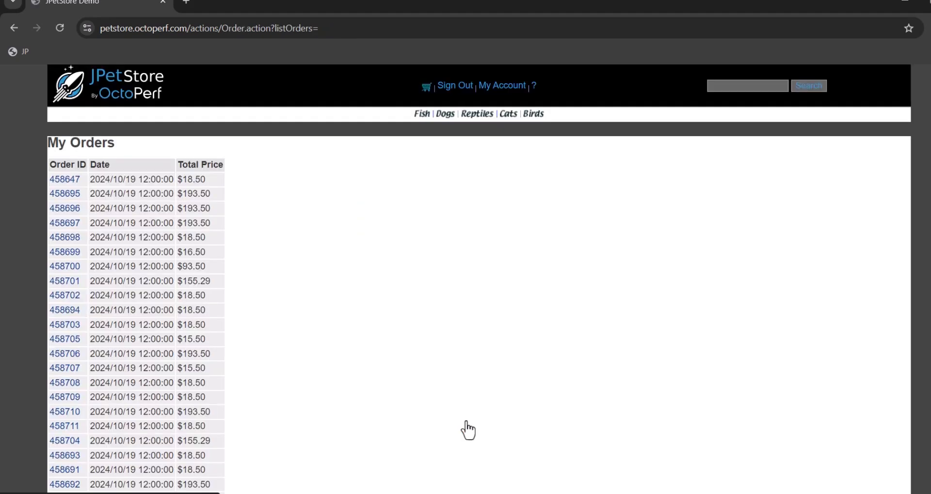
- Open the most recent order in the list and examine the date in its billing first name
scroll(282, 362, "down", 6)
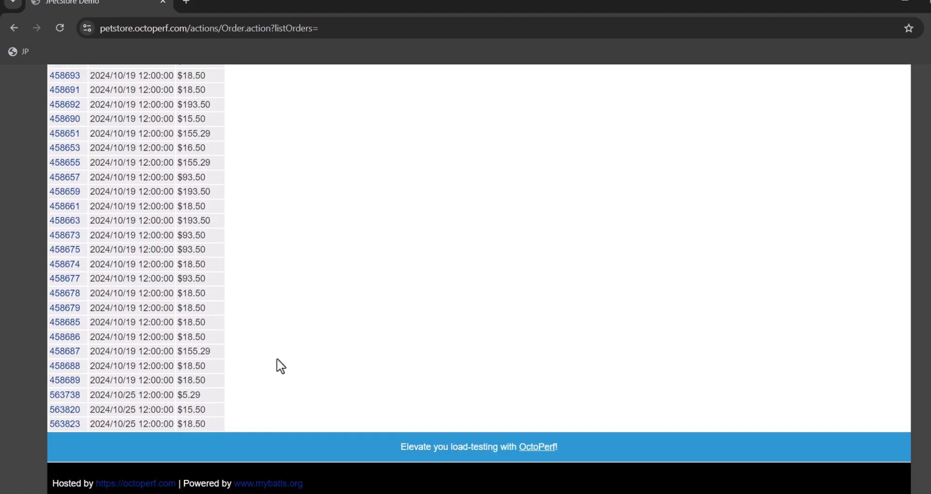
left_click(68, 425)
scroll(539, 243, "down", 3)
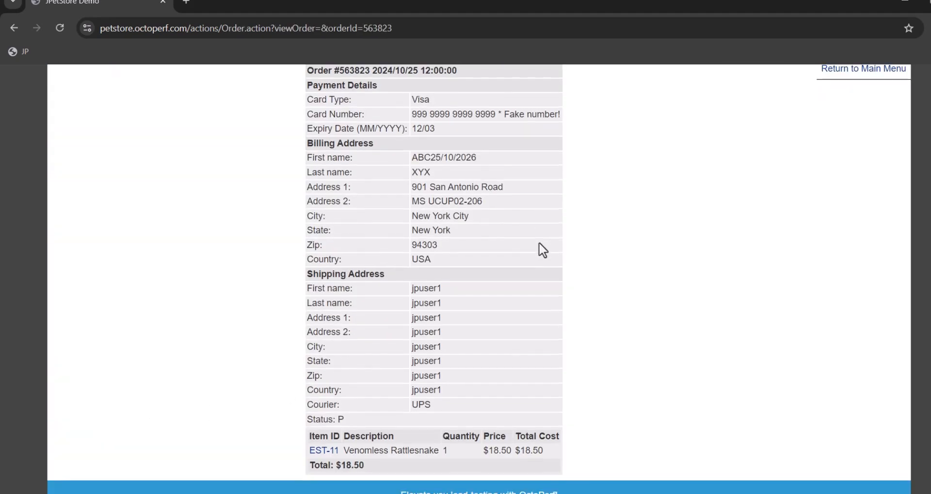
scroll(539, 243, "up", 3)
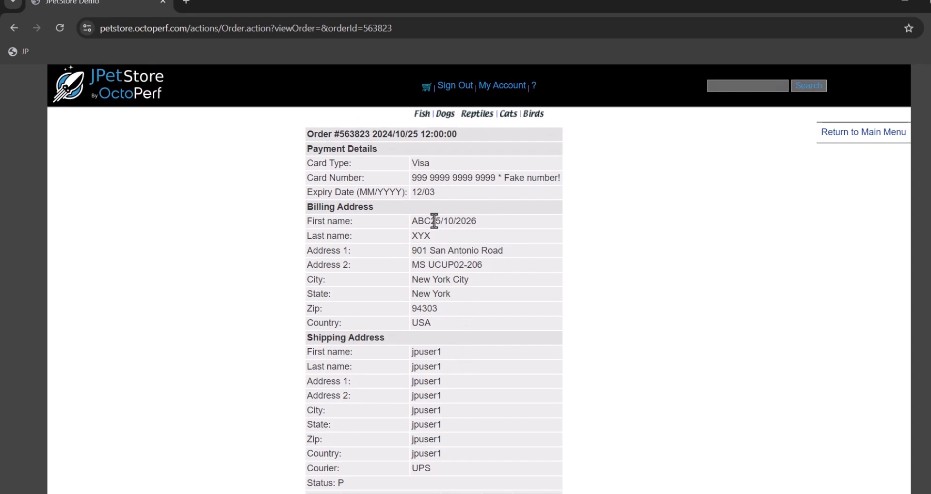
left_click_drag(432, 222, 479, 225)
left_click(464, 227)
- Switch back to NeoLoad and close the user path validity check
mouse_move(185, 493)
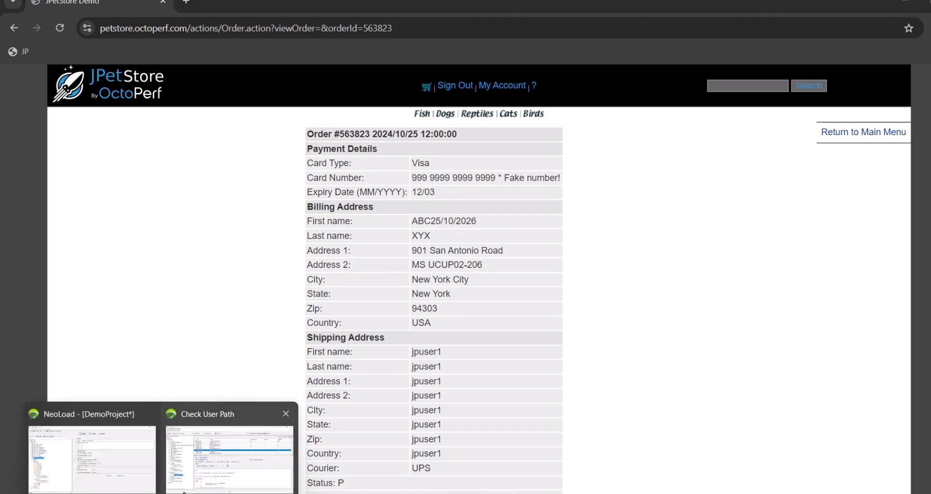
left_click(205, 457)
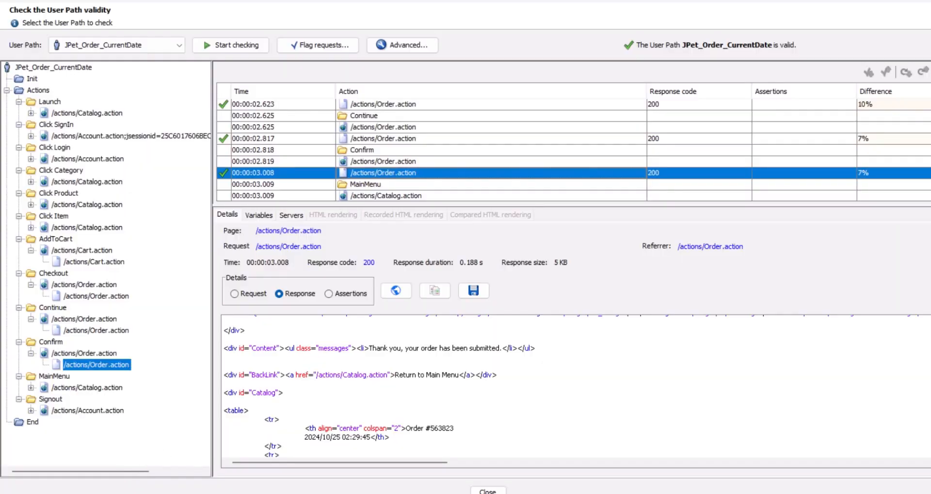
left_click(488, 492)
left_click(183, 492)
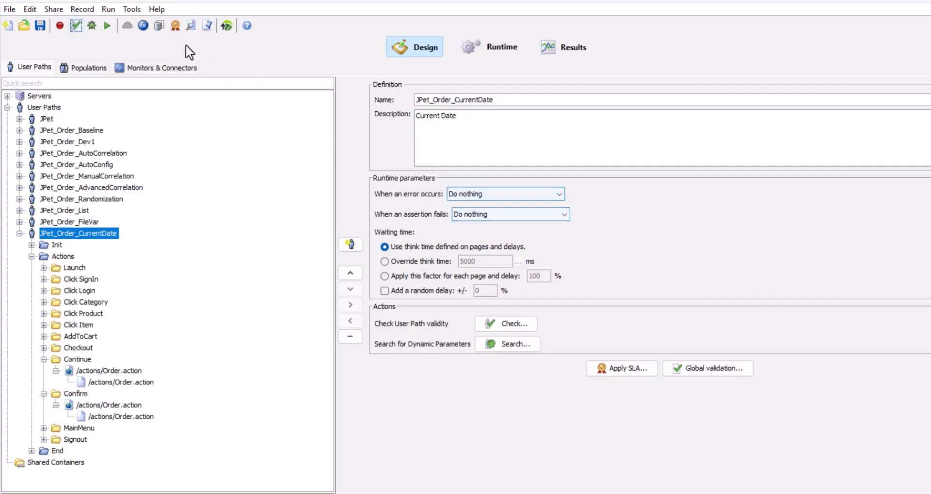
- Set the p_CurrentDate variable's increment value to -20 with the unit Year, then apply and accept the variable changes
left_click(143, 25)
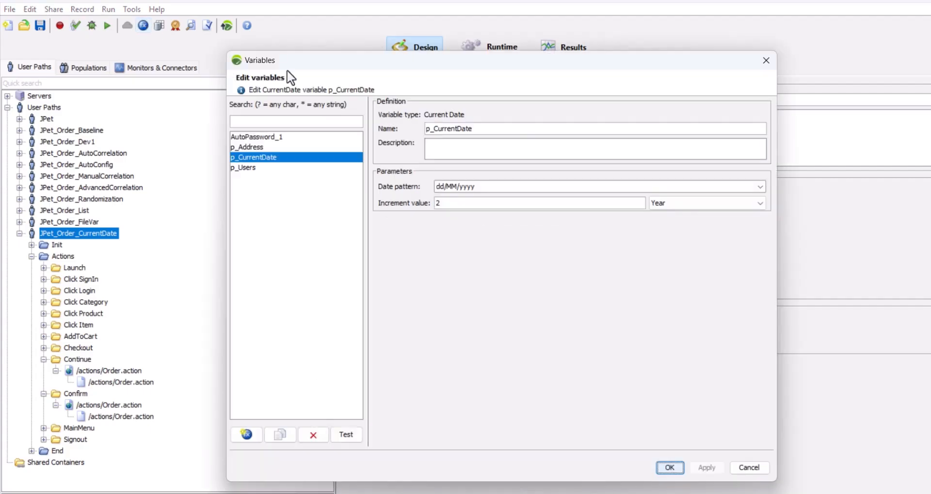
left_click(439, 204)
type("20")
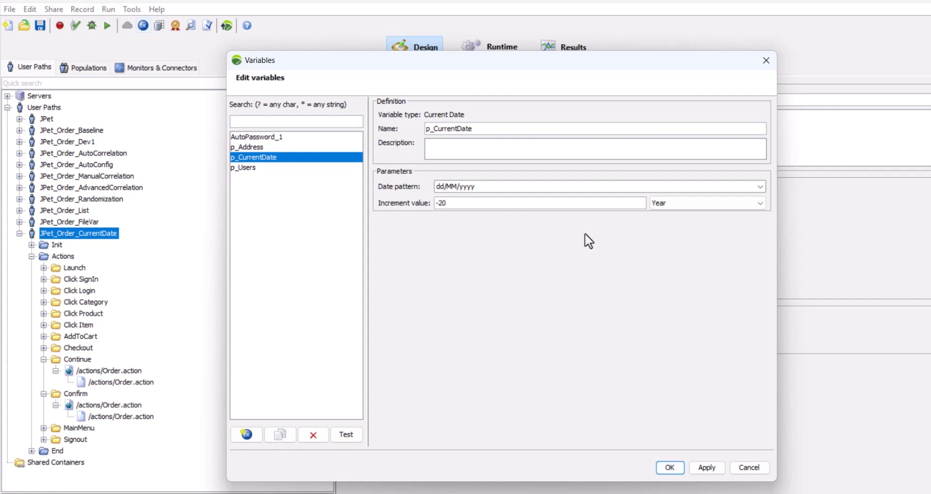
left_click(505, 188)
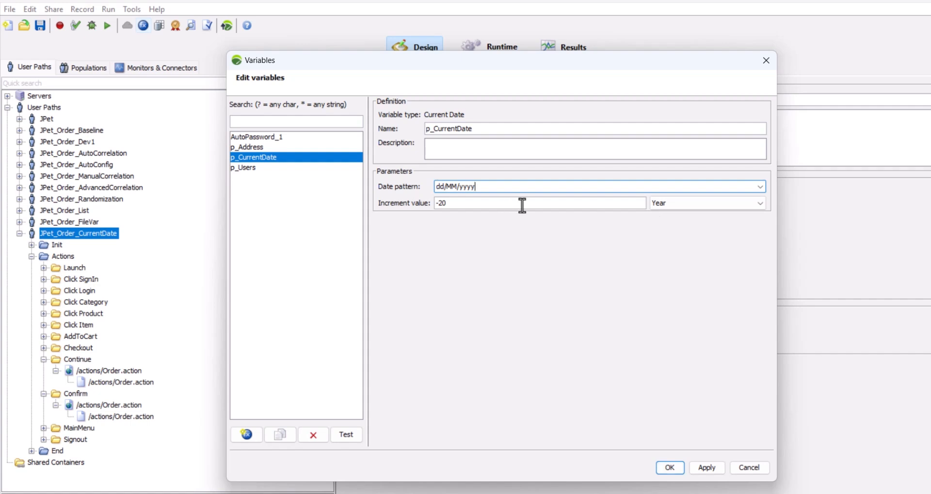
left_click(708, 467)
left_click(676, 466)
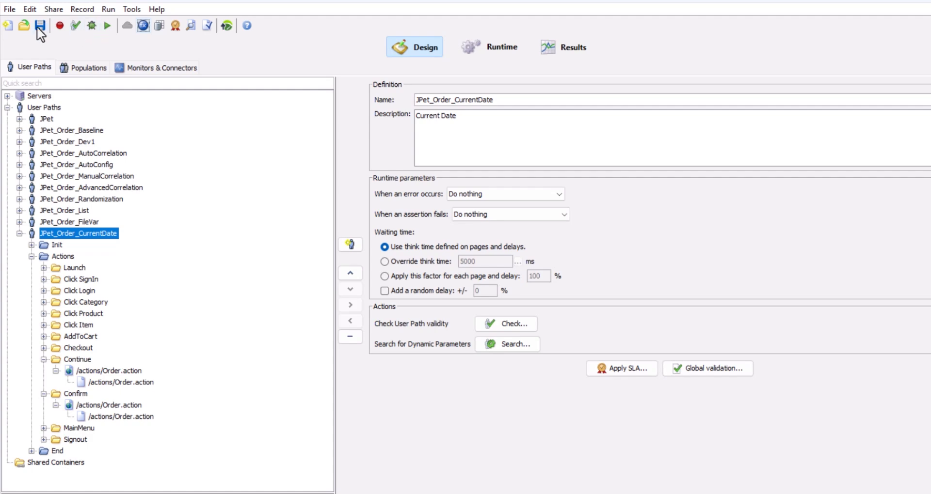
- Rerun the validity check on the JPet_Order_CurrentDate user path with the changed variable, keeping the advanced parameters
left_click(76, 25)
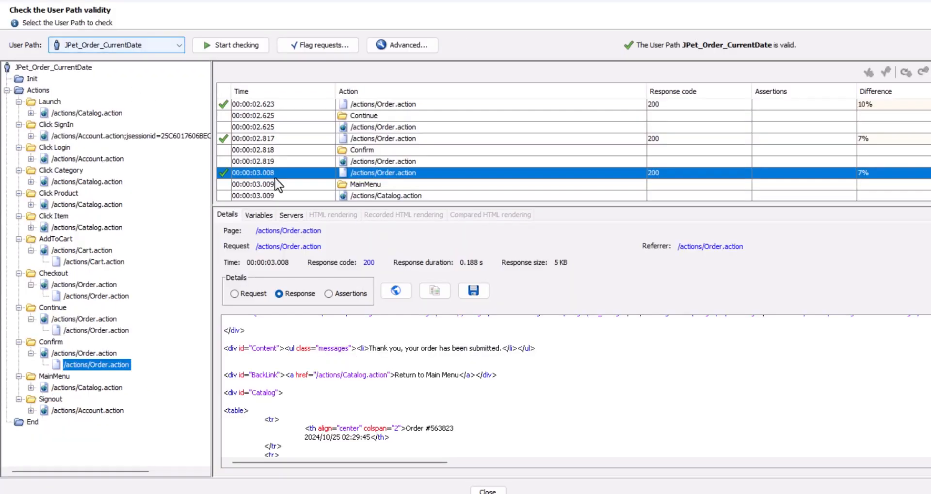
left_click(419, 46)
left_click(468, 390)
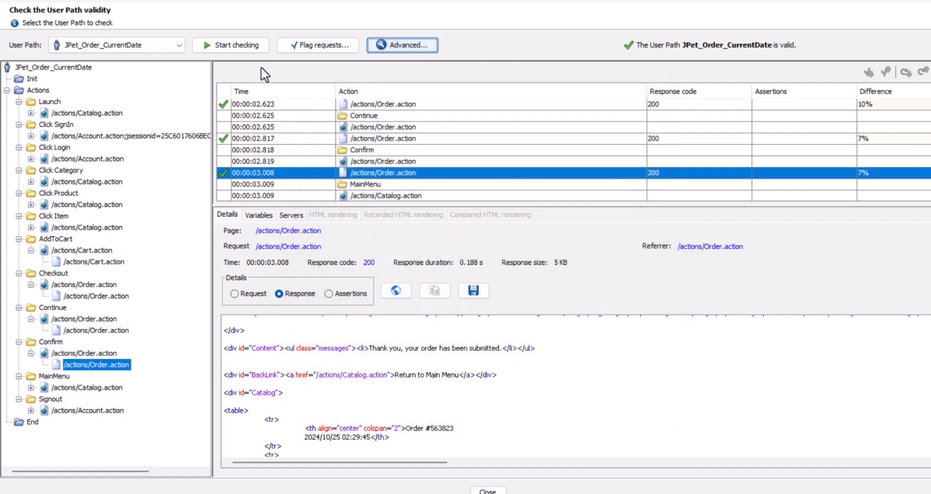
left_click(245, 45)
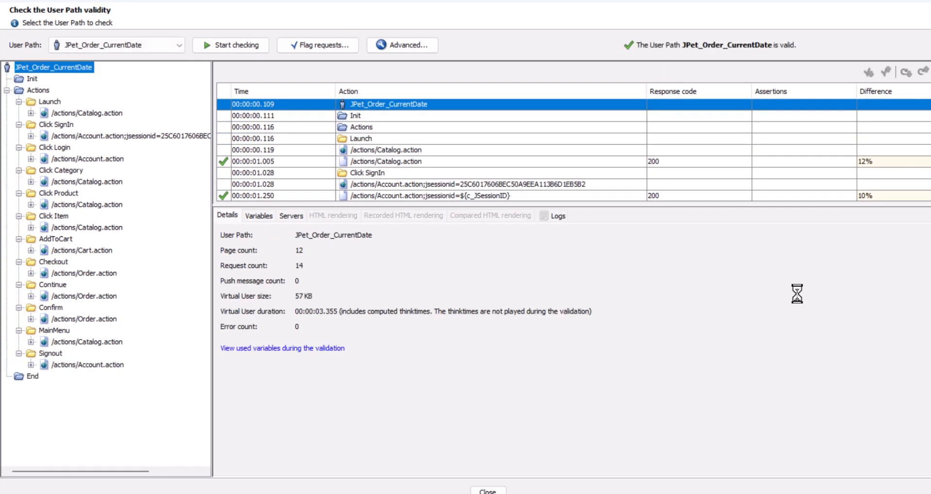
- Examine the p_CurrentDate value among the variables used by the Continue action in the user path validity check results
scroll(357, 169, "down", 8)
left_click(354, 184)
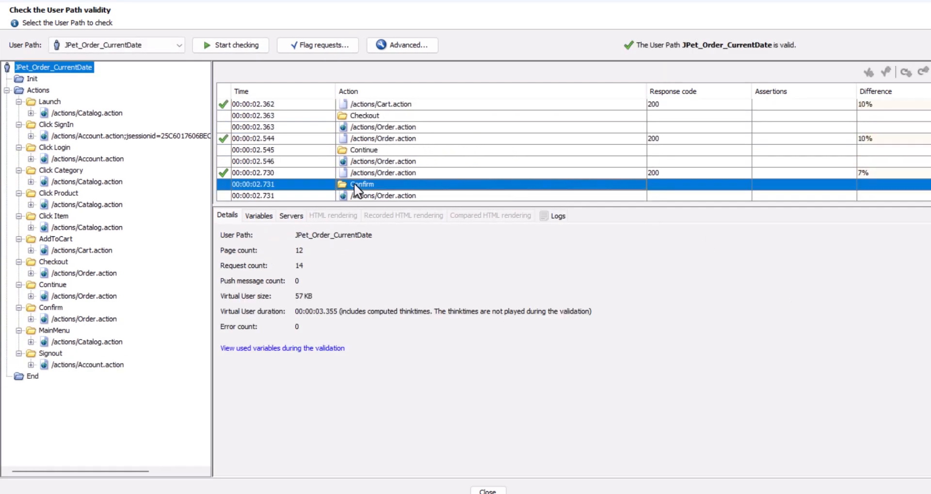
left_click(369, 151)
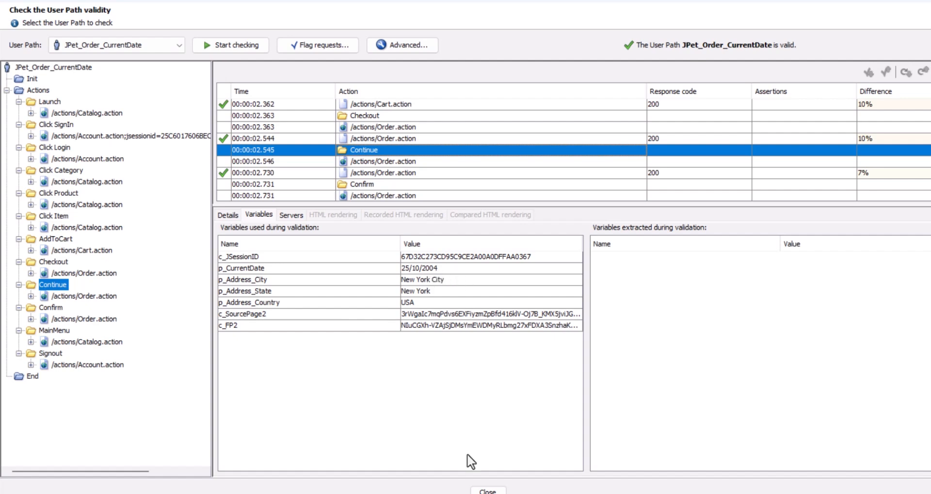
left_click(488, 490)
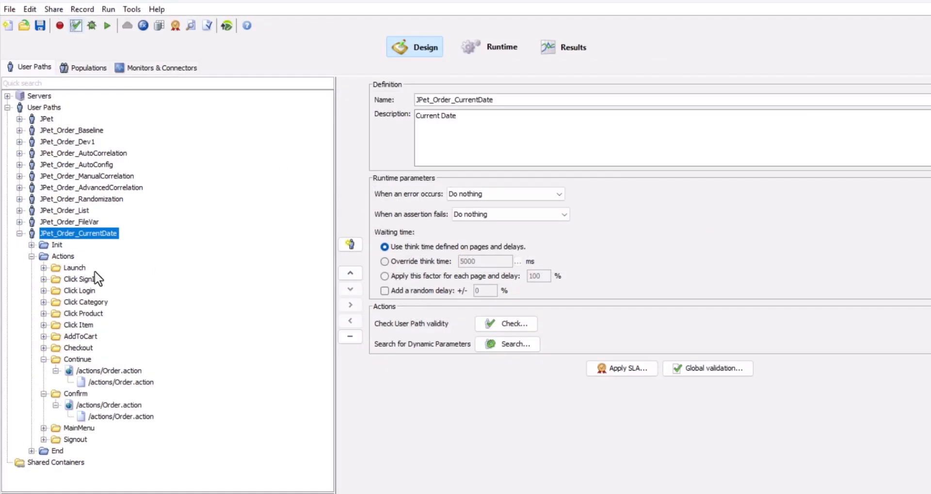
left_click(76, 26)
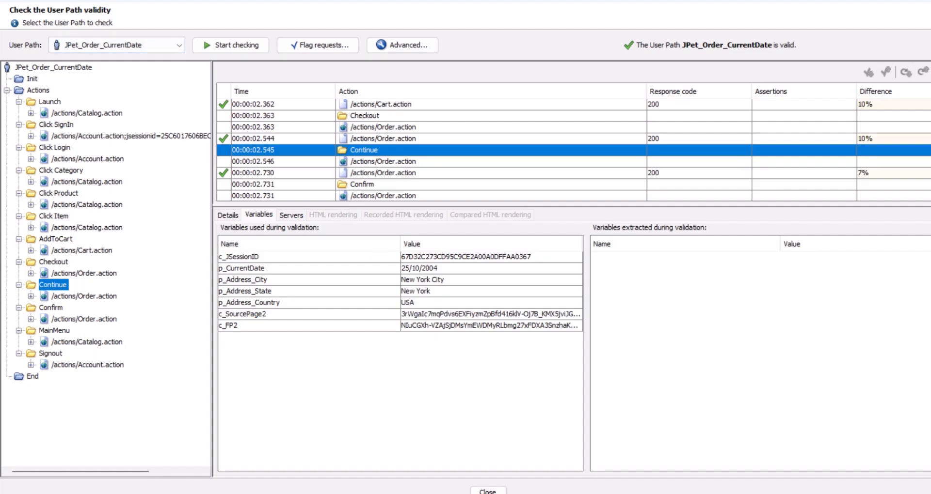
- Switch to JPetStore in the browser and open the account's list of orders
left_click(114, 436)
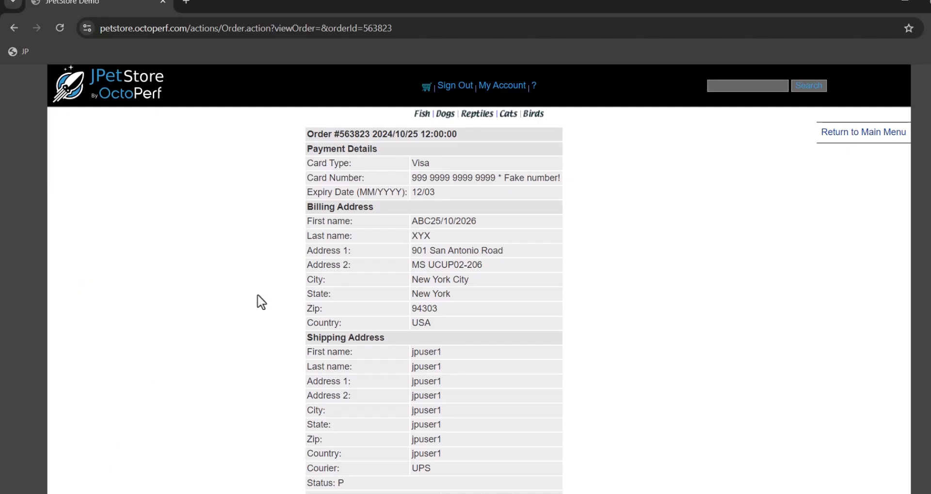
left_click(507, 88)
scroll(405, 293, "down", 2)
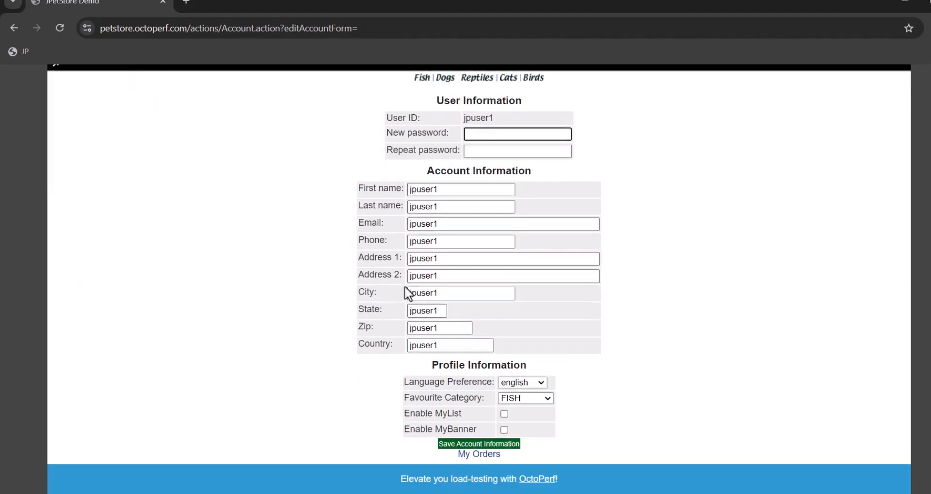
left_click(476, 424)
- Open the last order in the list and examine the date in its billing first name
scroll(220, 357, "down", 8)
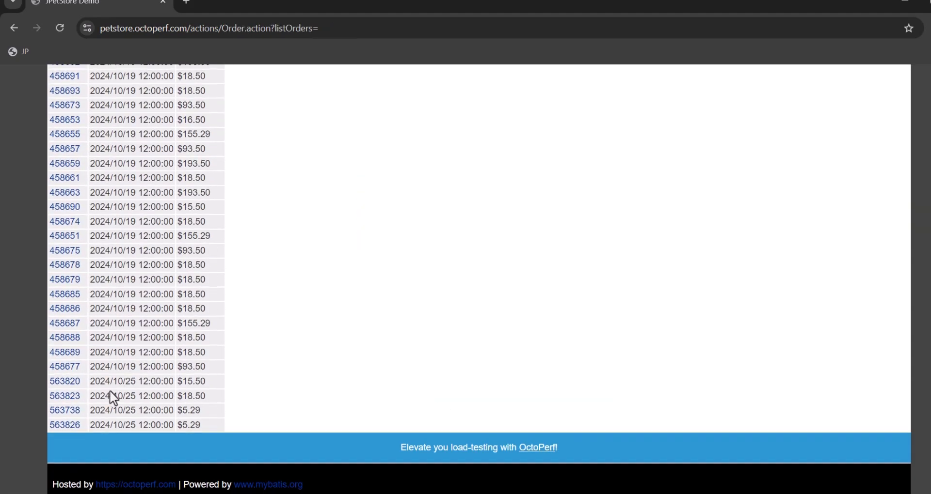
left_click(69, 426)
scroll(533, 333, "down", 3)
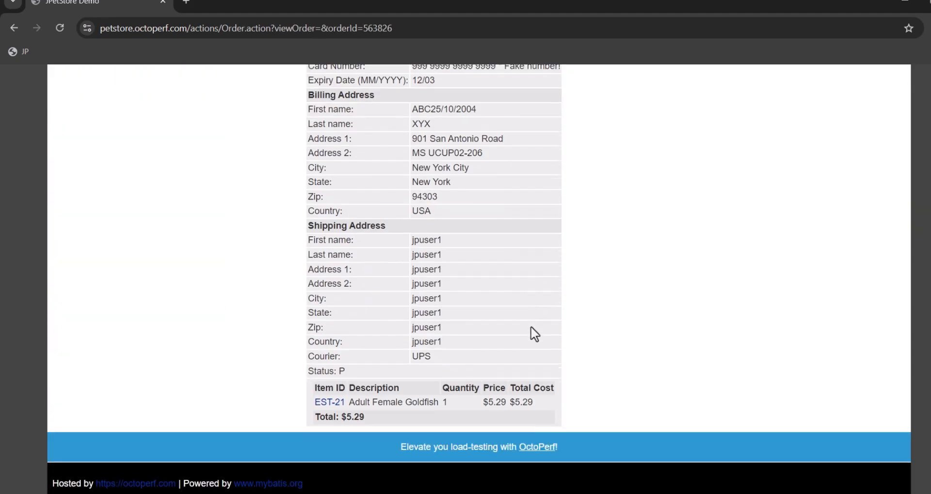
scroll(488, 336, "up", 3)
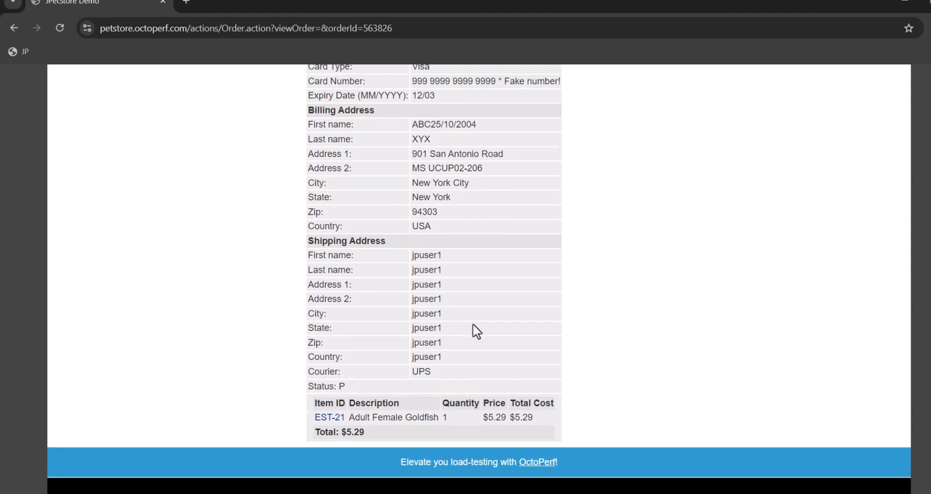
left_click_drag(435, 221, 478, 226)
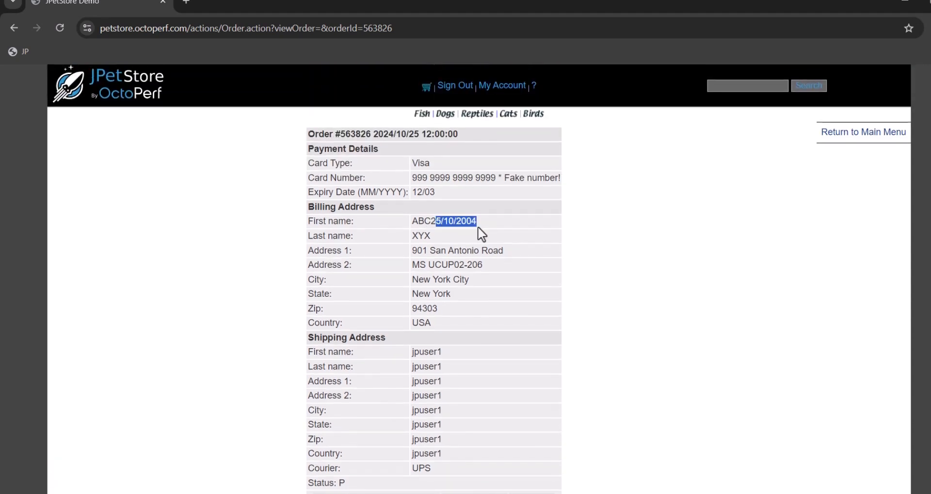
left_click(478, 226)
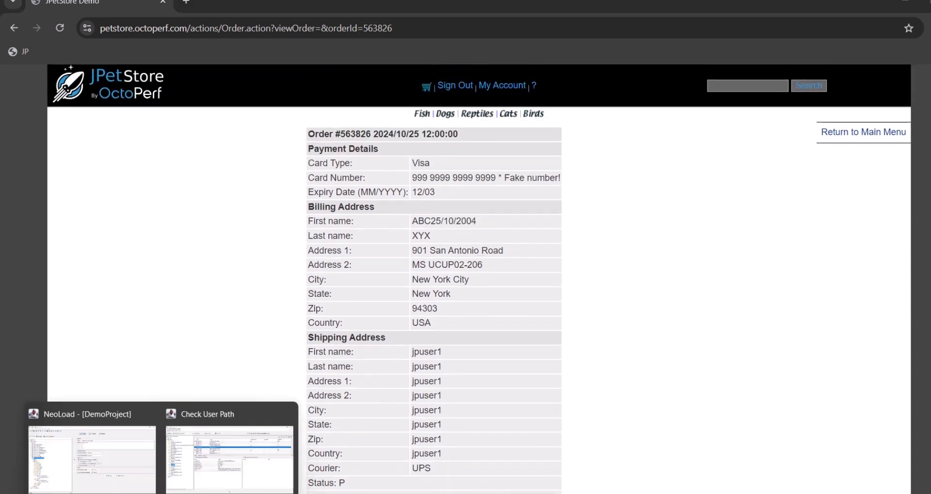
- Switch to NeoLoad and set the p_CurrentDate variable's date pattern to dd/MM/yyyy HH:mm:ss.S, applying and accepting the variable changes
left_click(151, 420)
left_click(143, 25)
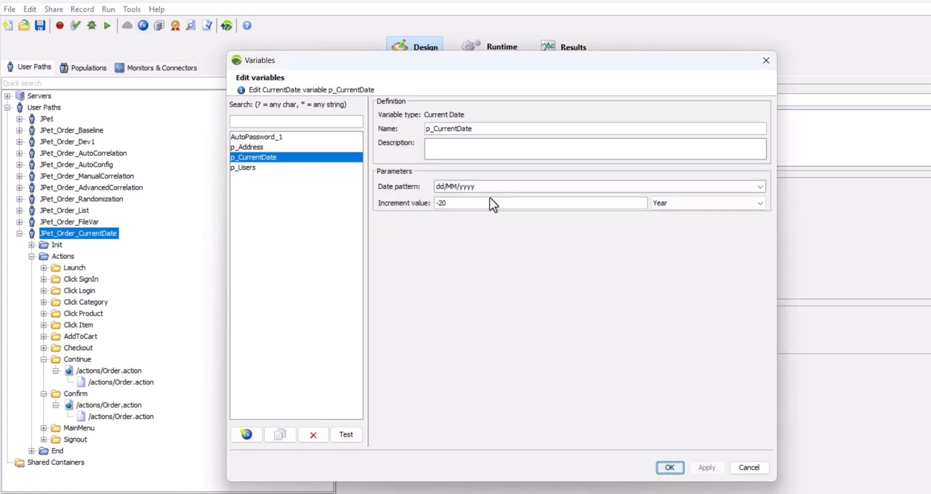
left_click(760, 187)
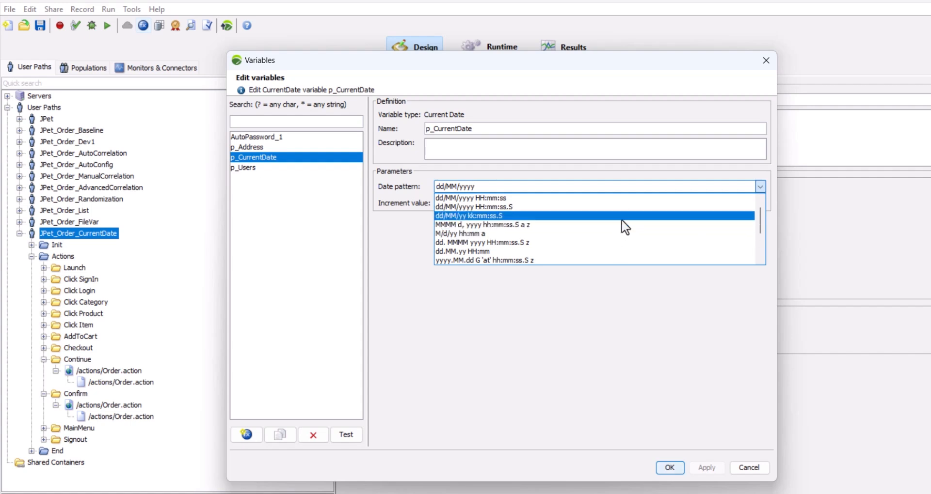
scroll(606, 233, "down", 2)
scroll(592, 251, "up", 3)
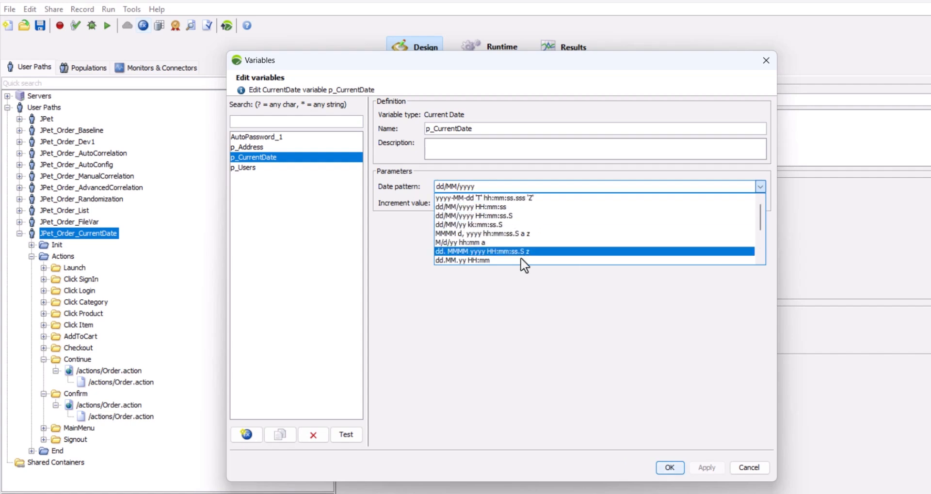
left_click(511, 215)
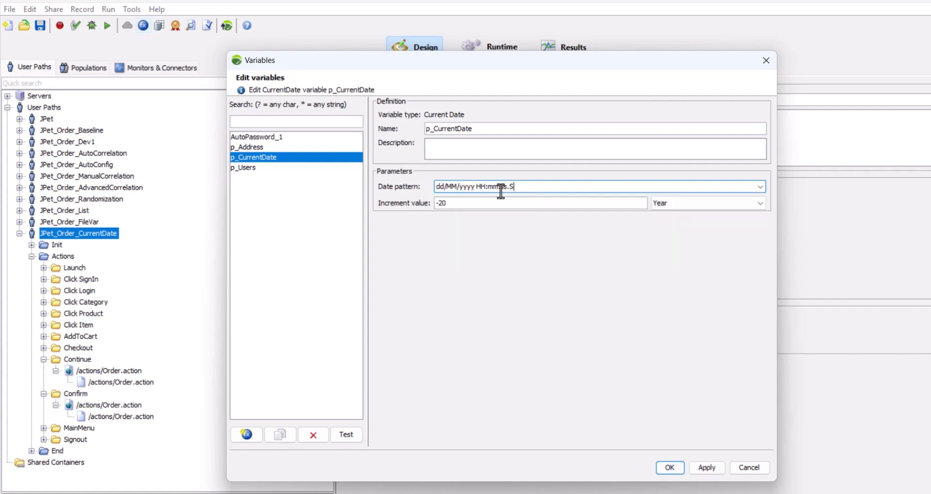
left_click(706, 468)
left_click(670, 468)
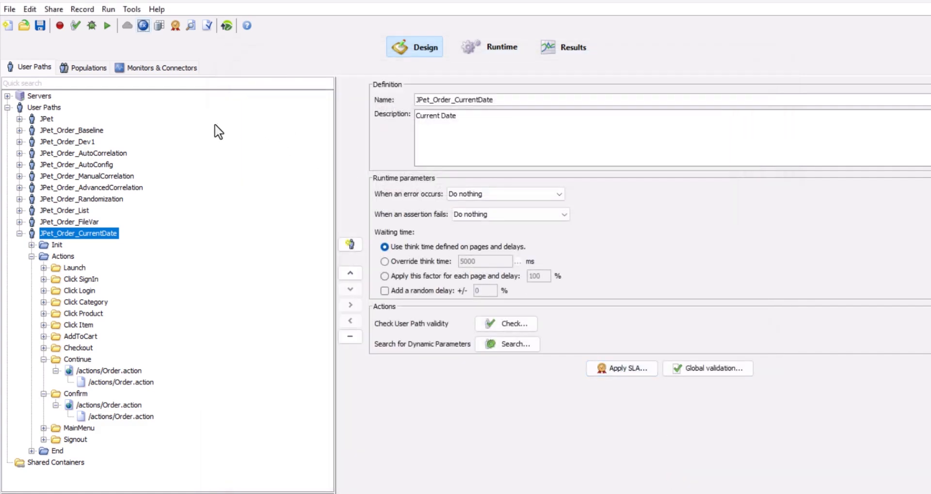